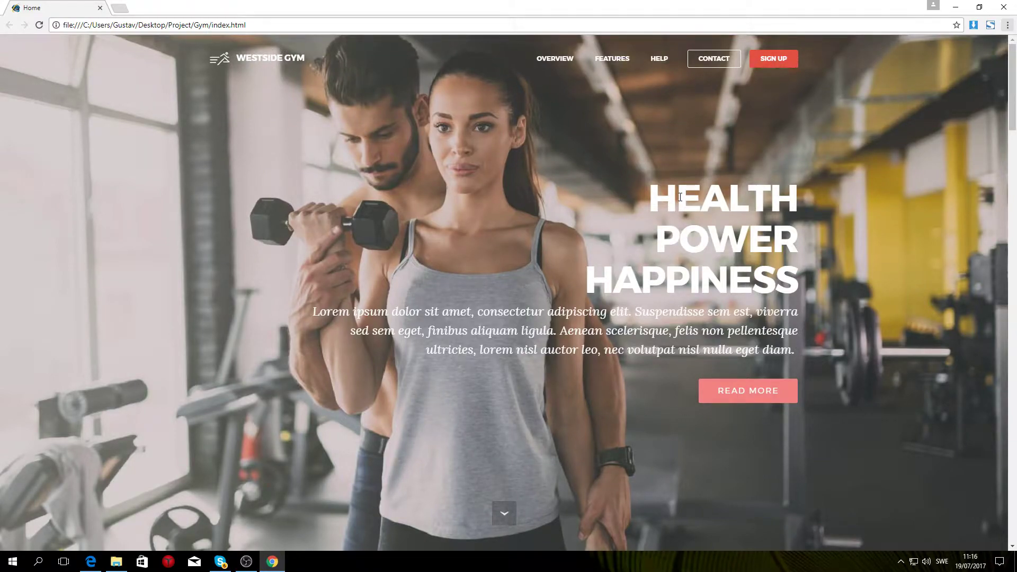
- Highlight the HEALTH POWER HAPPINESS heading on the Westside Gym page, then minimise Chrome
mouse_move(679, 197)
left_mouse_down()
mouse_move(784, 249)
mouse_move(684, 308)
left_mouse_up()
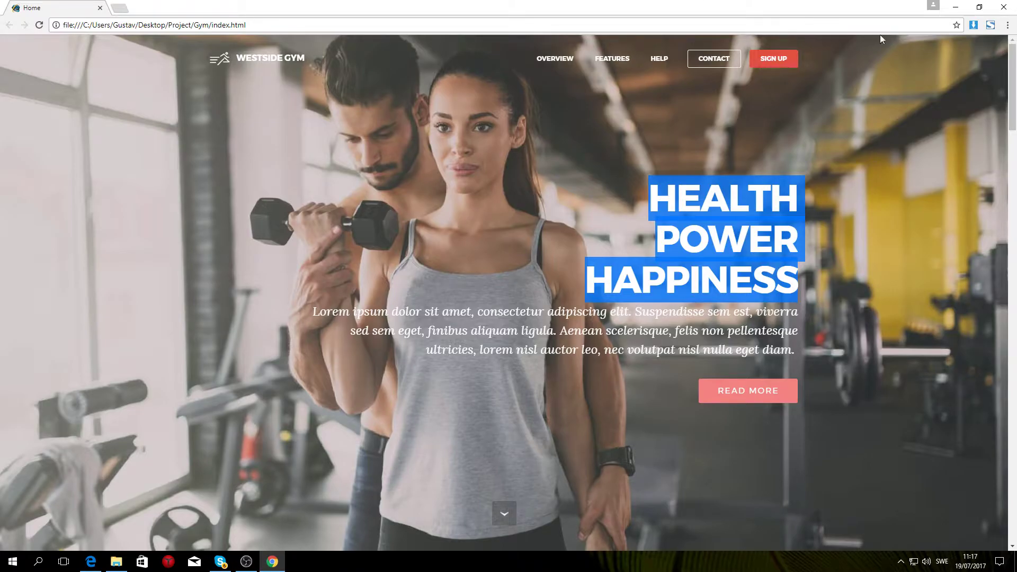
left_click(955, 7)
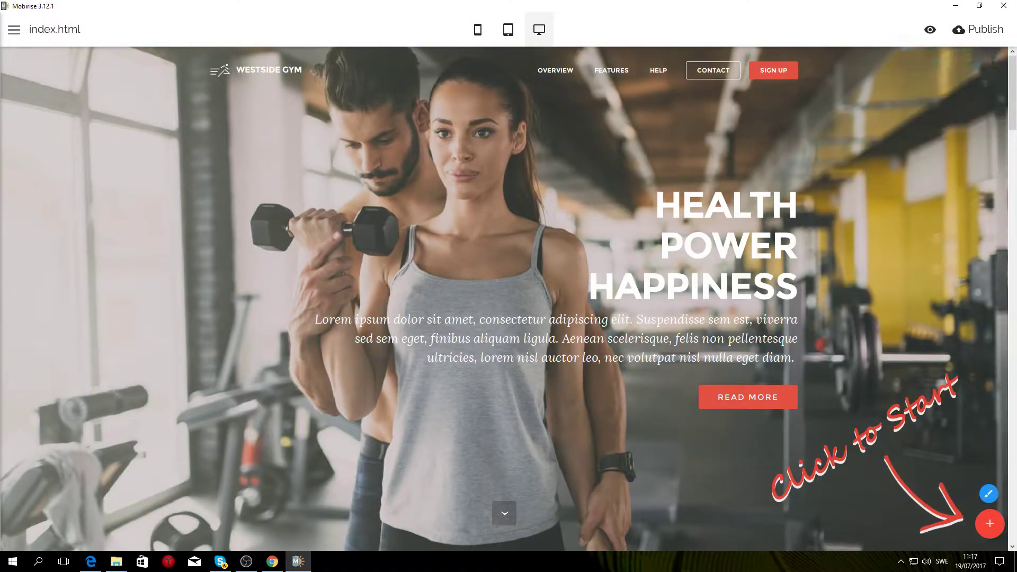
- Create a new Mobirise site named 'Tutorial' using the Mobirise 3 theme
left_click(14, 29)
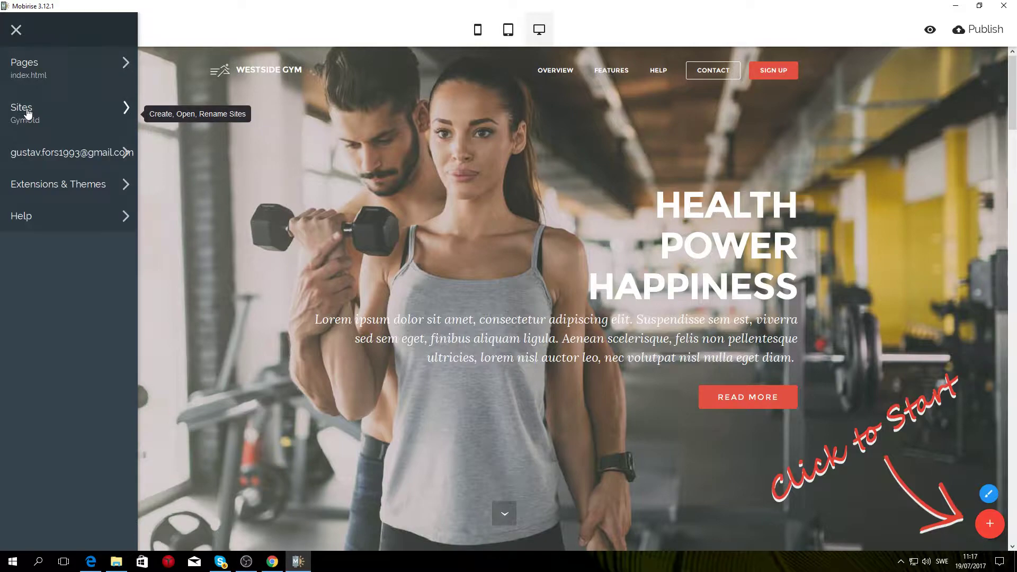
left_click(28, 112)
left_click(203, 102)
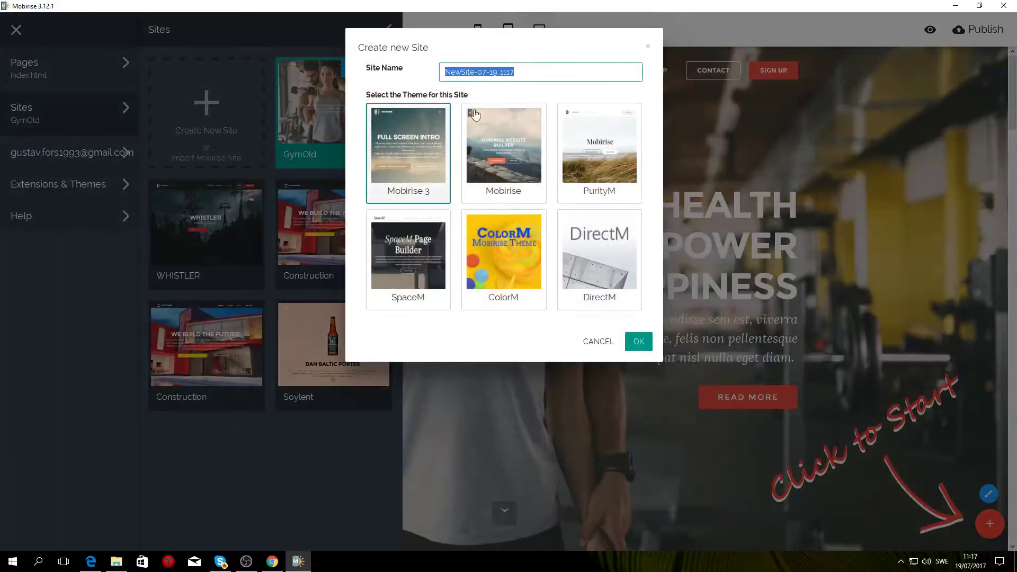
type("T")
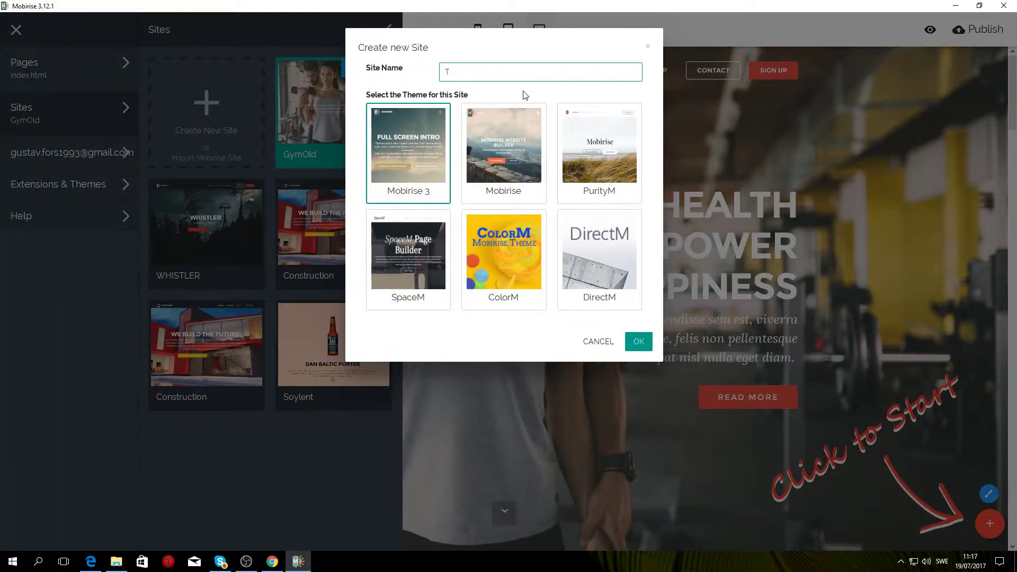
type("utorial")
left_click(411, 162)
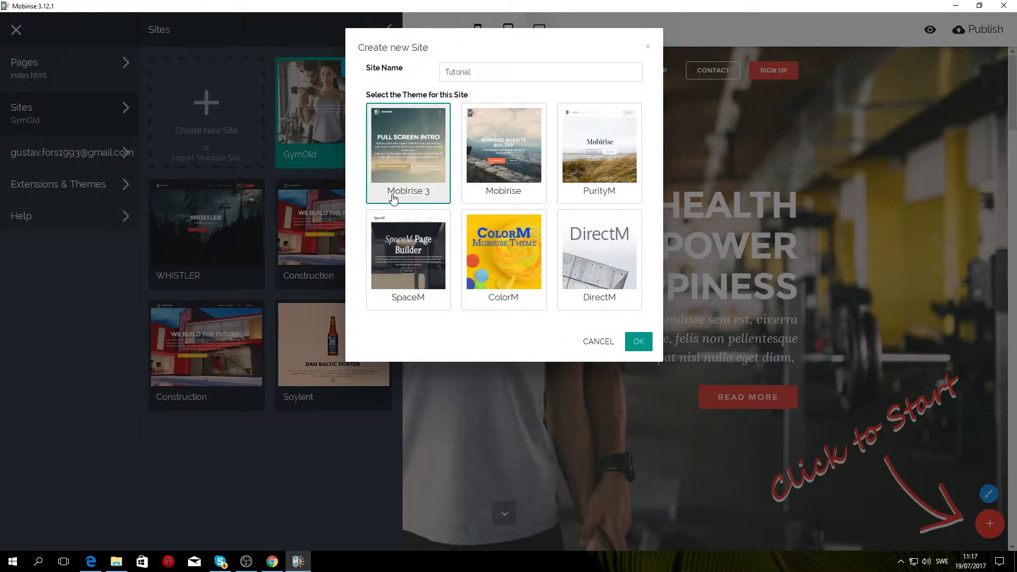
left_click(640, 343)
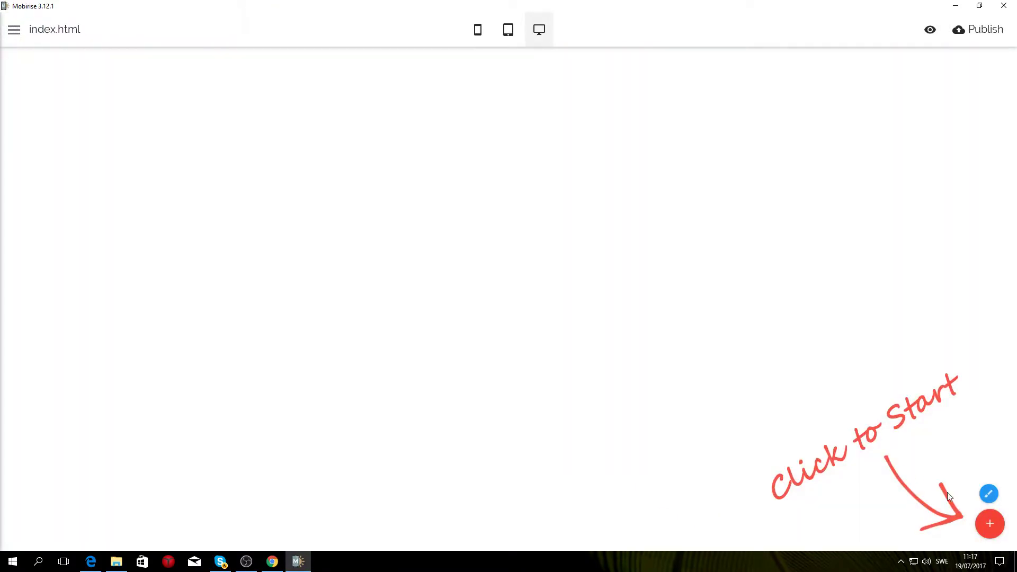
- Add the Full Screen Intro block to the empty index.html page
left_click(990, 524)
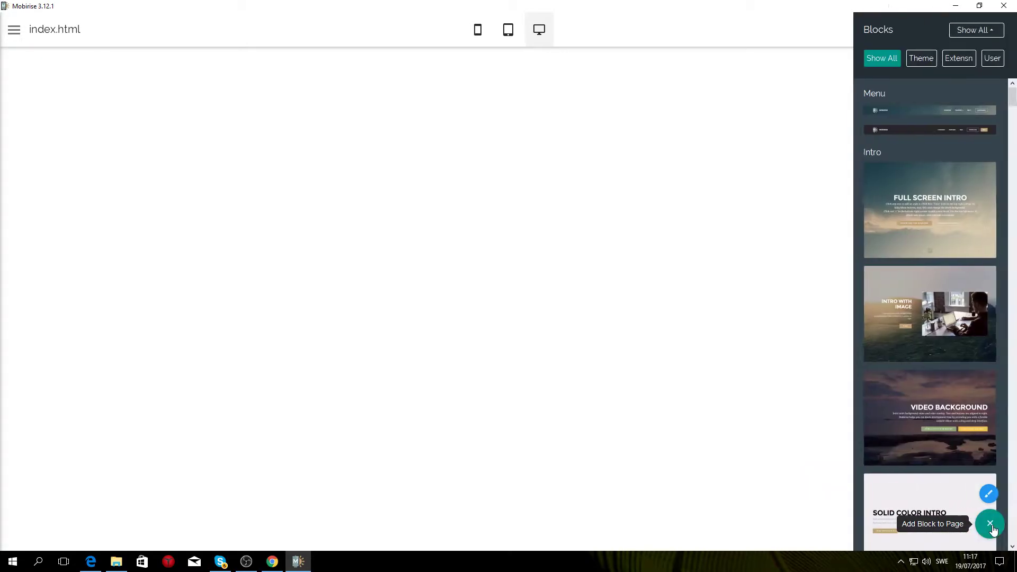
left_click(923, 213)
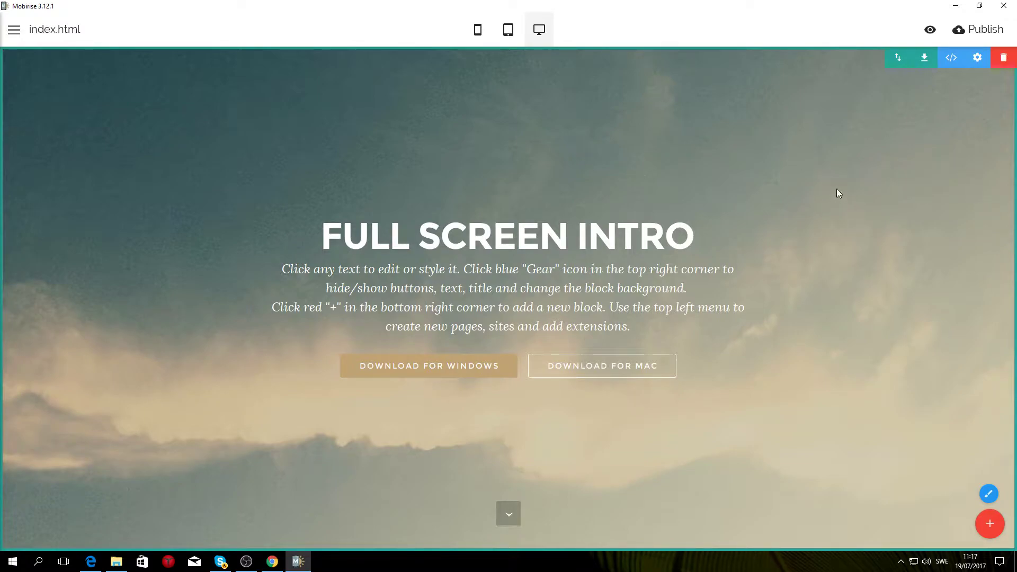
- Replace the intro's cloudy sky background with the gym photo p3.jpg from the computer
left_click(977, 58)
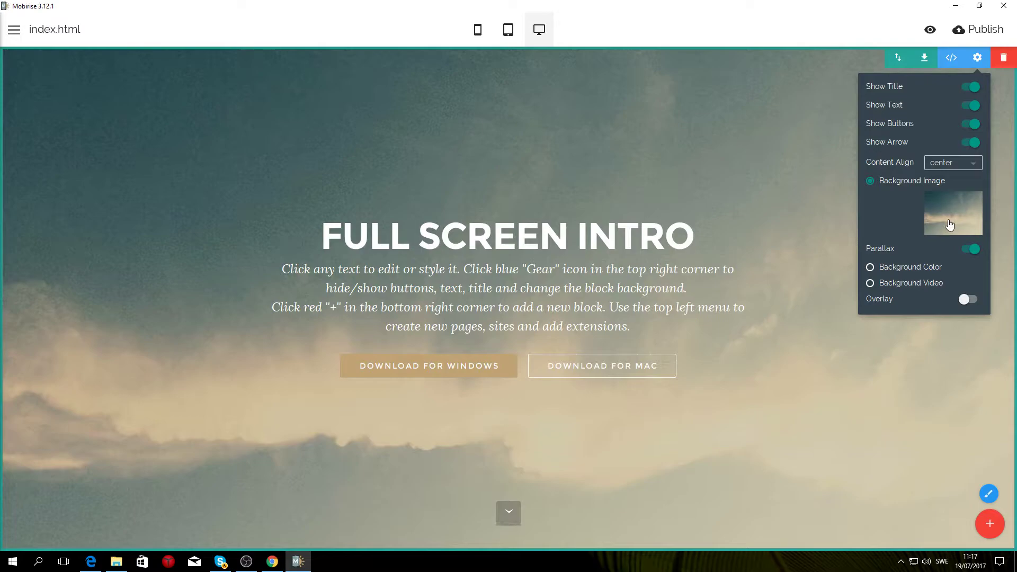
left_click(954, 221)
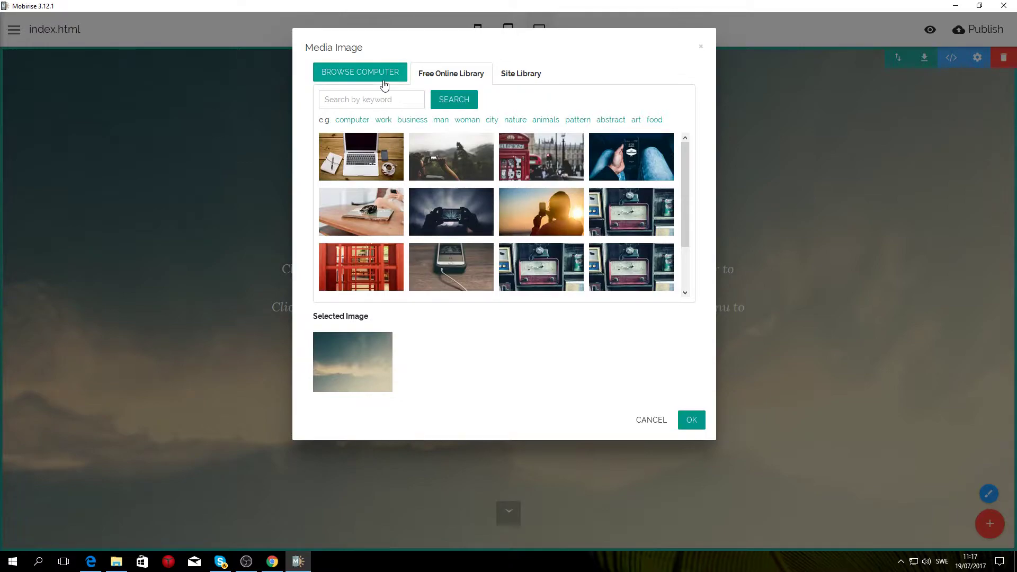
left_click(362, 74)
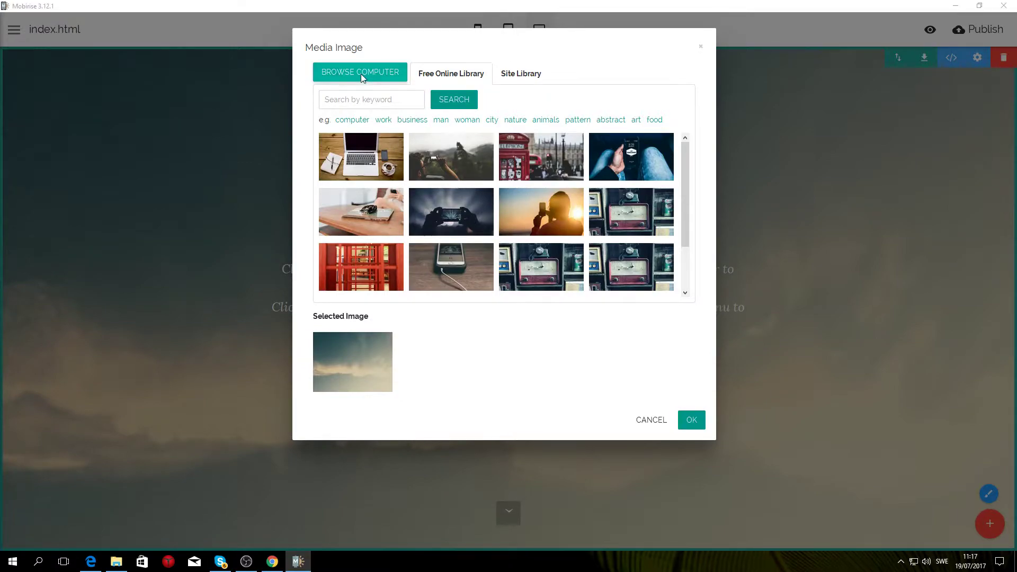
left_click(414, 102)
left_click(419, 281)
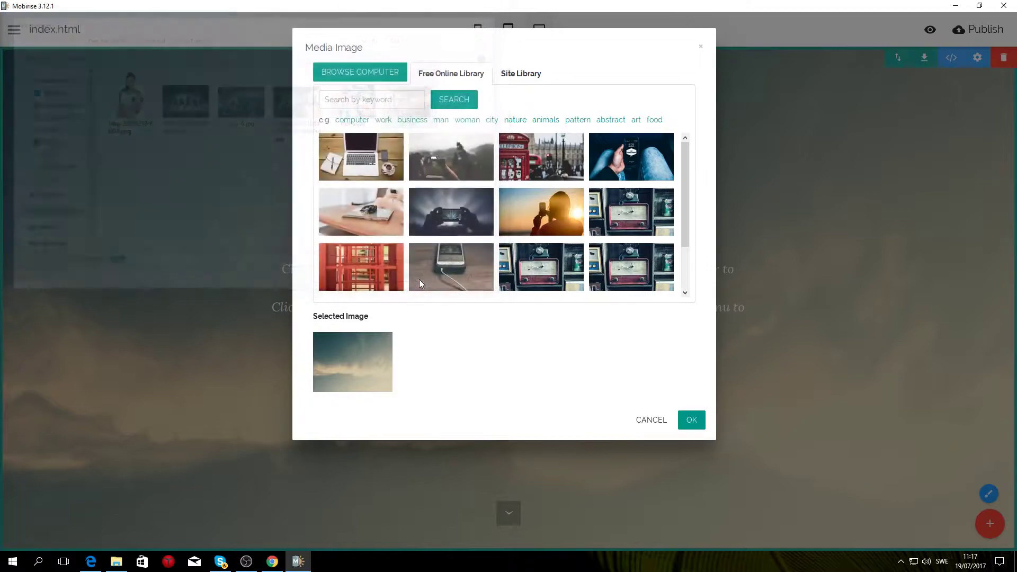
left_click(693, 417)
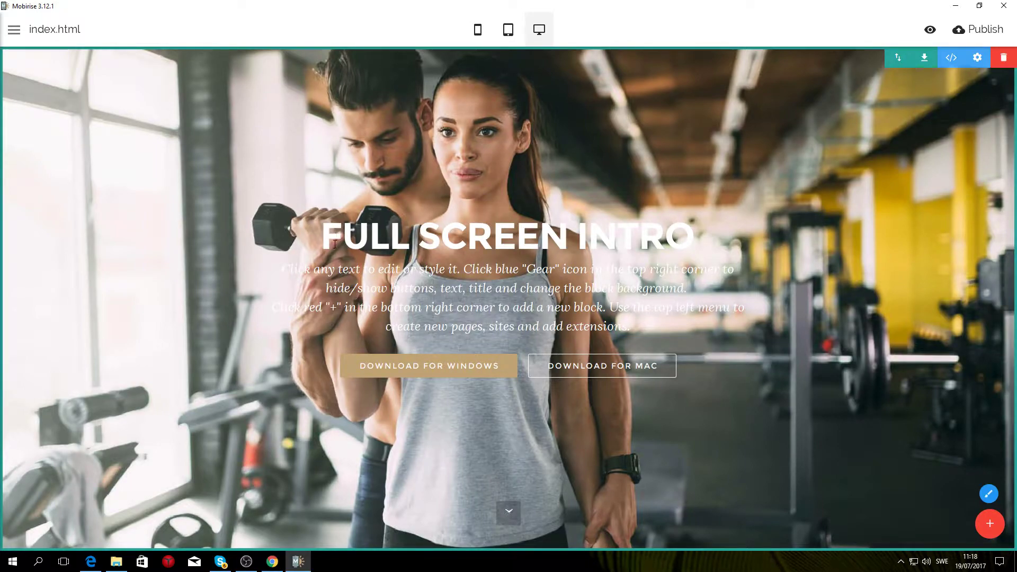
left_click_drag(329, 232, 721, 360)
left_click(722, 361)
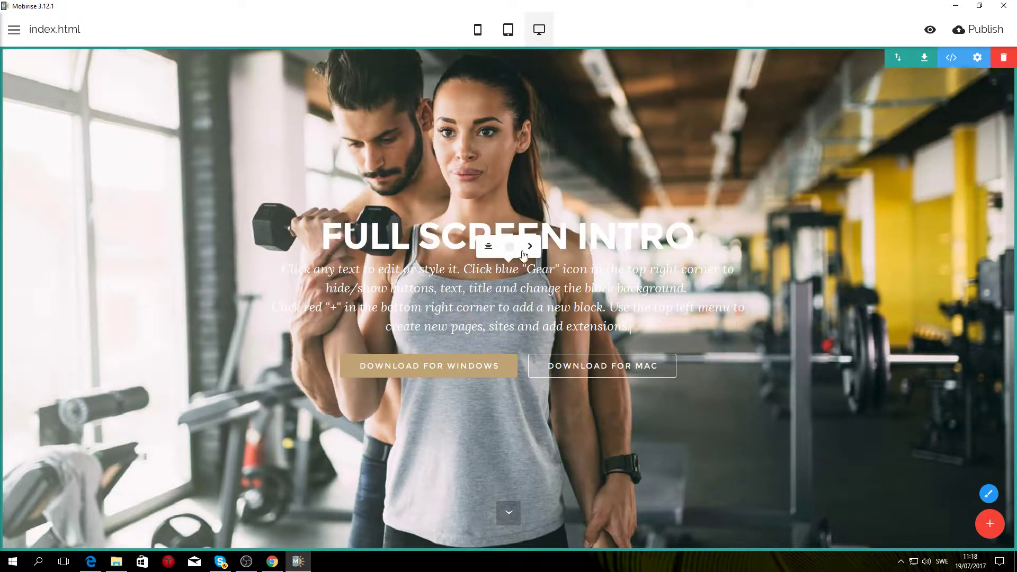
left_click(411, 162)
left_click(272, 560)
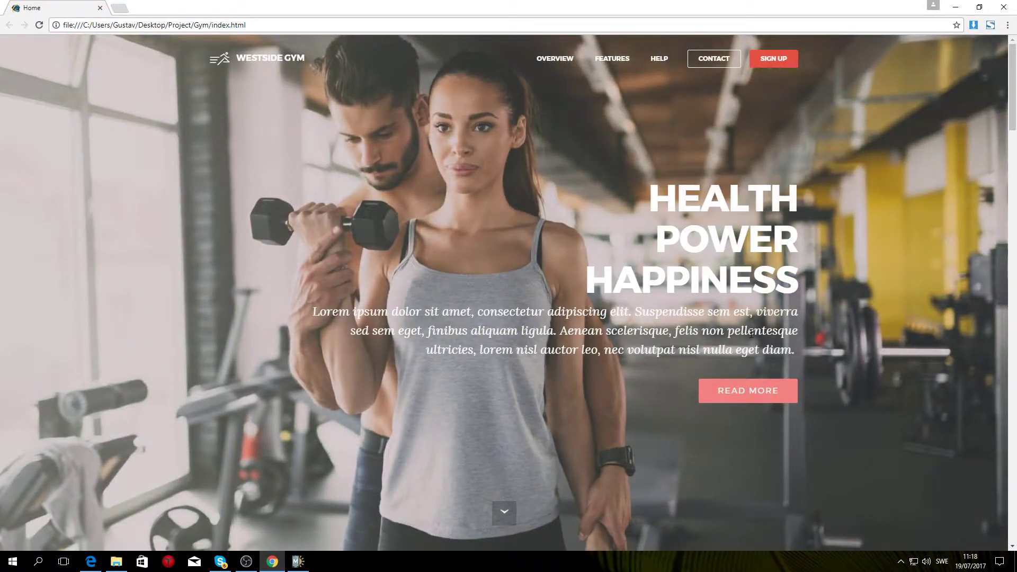
left_click(297, 560)
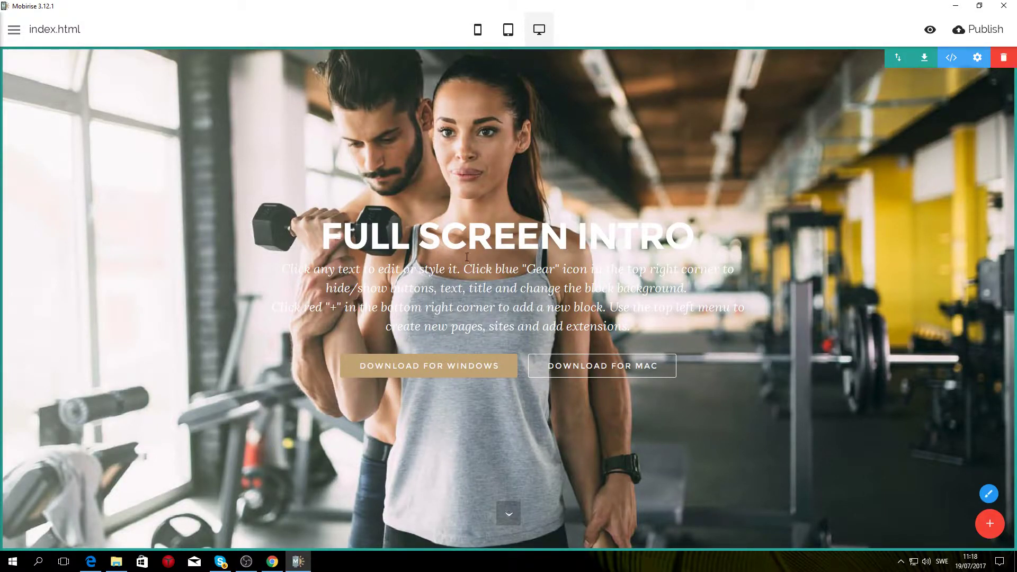
- Set the intro block's Content Align parameter to right
left_click(978, 60)
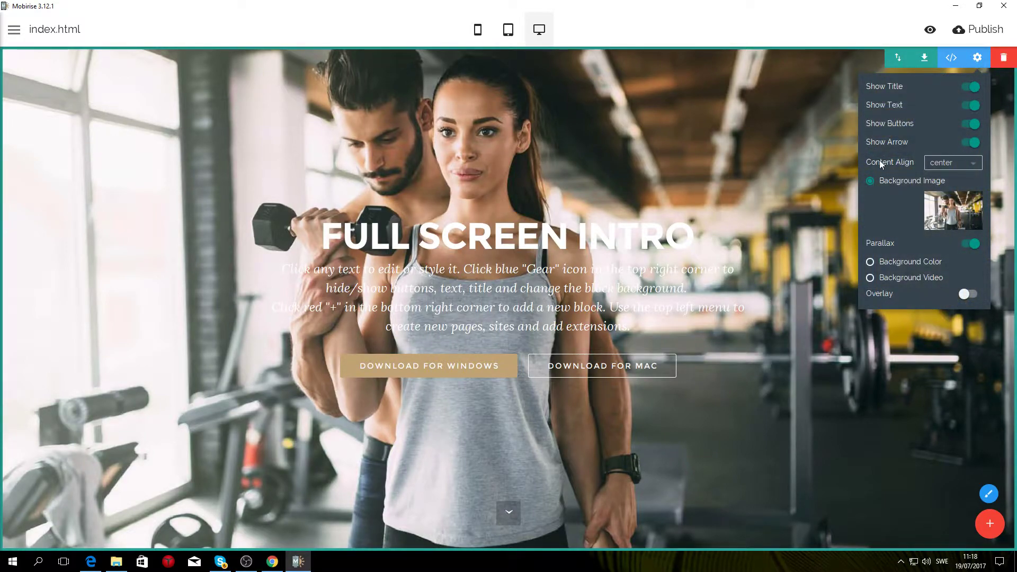
left_click(954, 165)
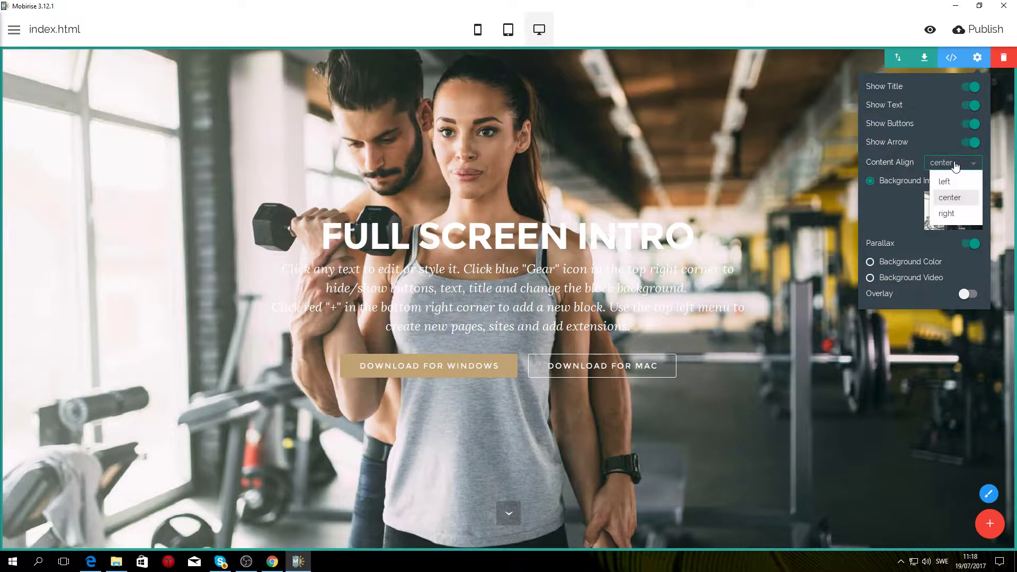
left_click(948, 213)
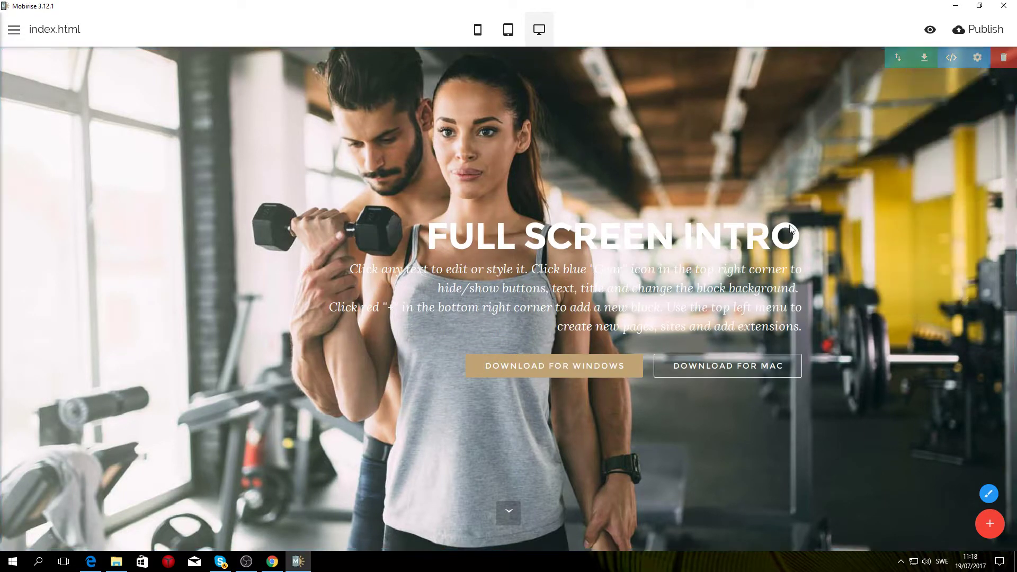
- Delete the Download for Mac button, then select the Download for Windows button
left_click(736, 368)
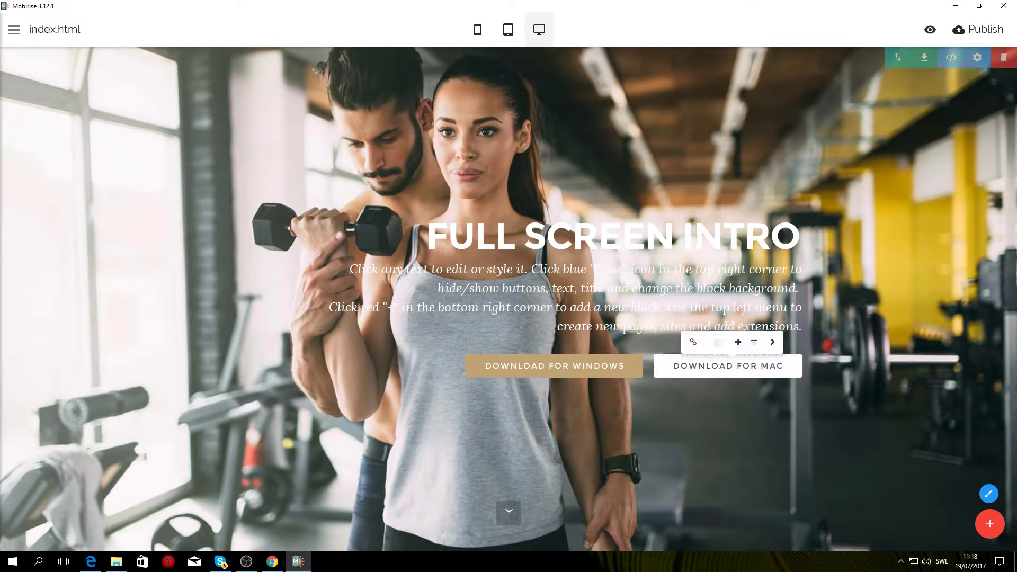
left_click(754, 344)
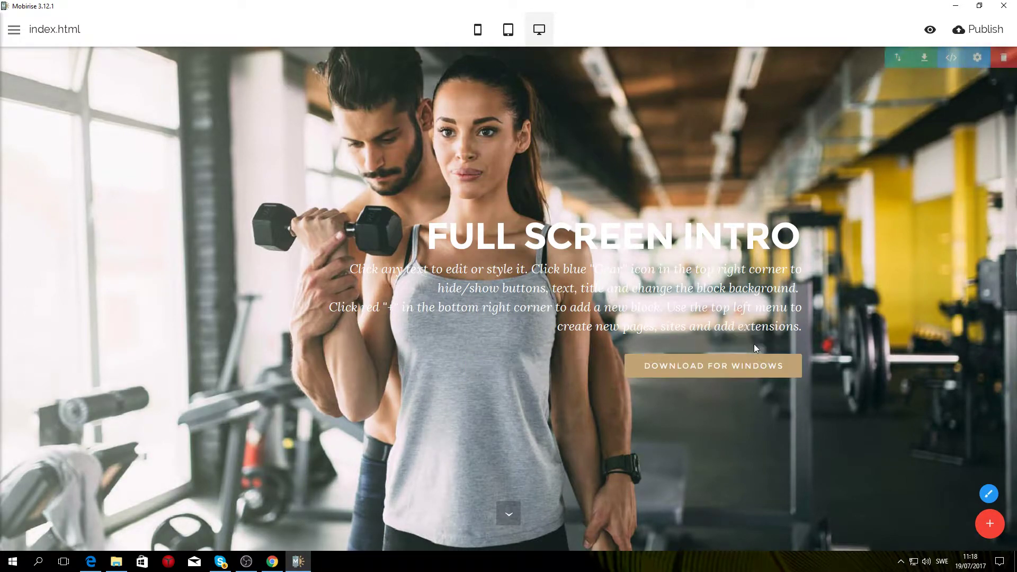
left_click(706, 367)
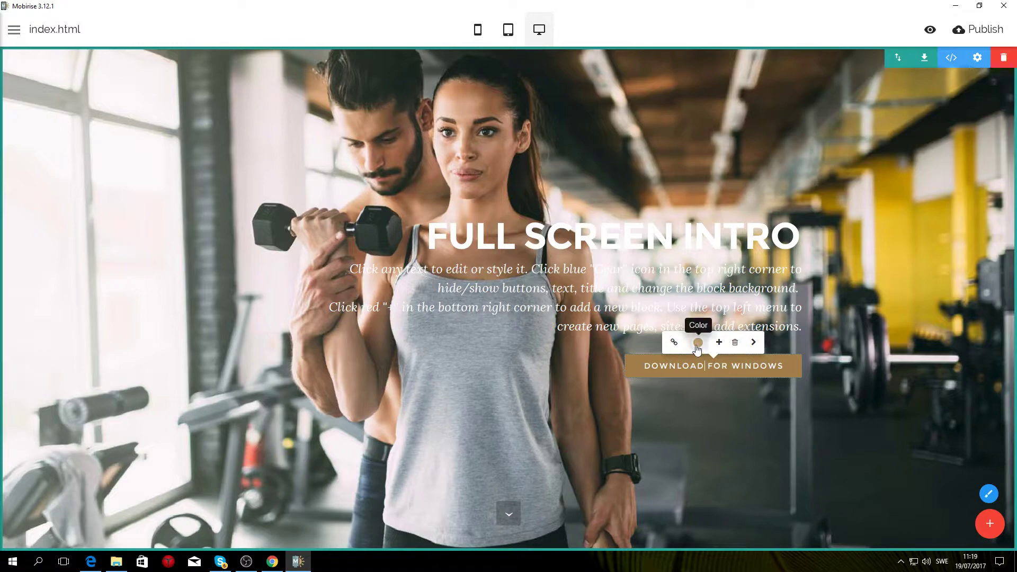
- Set the site's primary colour to dark red in the Site Style Changer
left_click(851, 254)
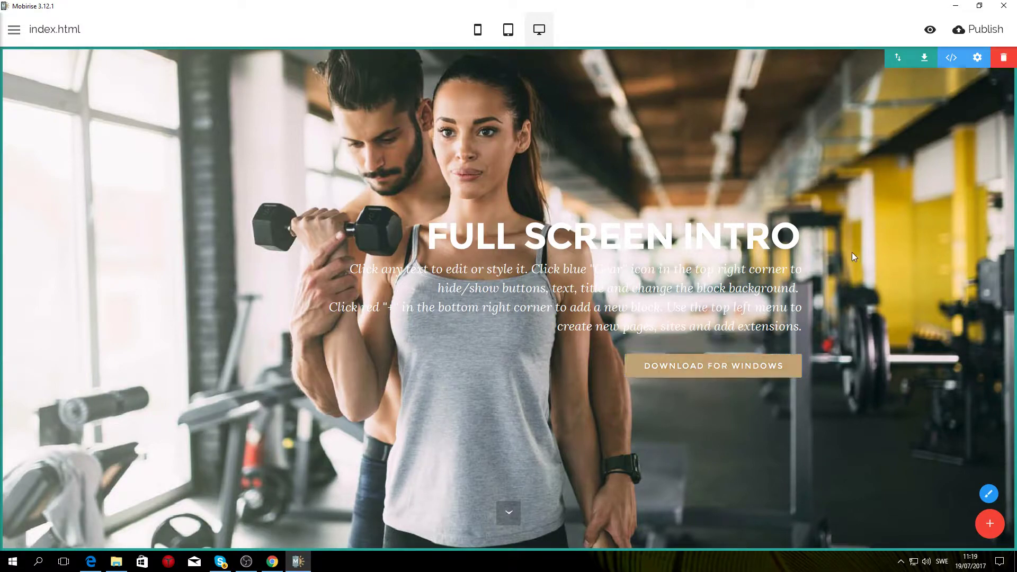
left_click(991, 496)
left_click(998, 79)
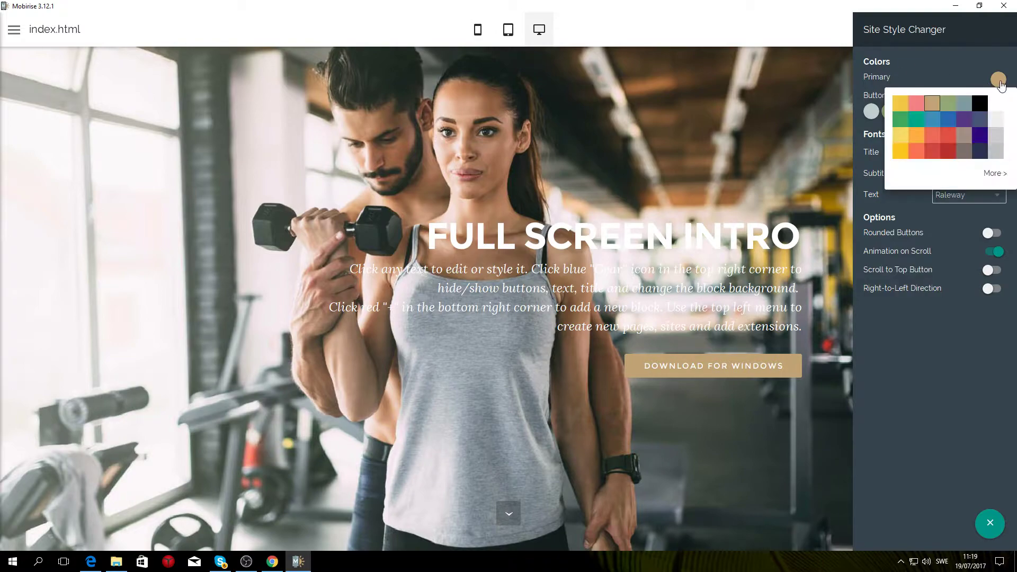
left_click(948, 152)
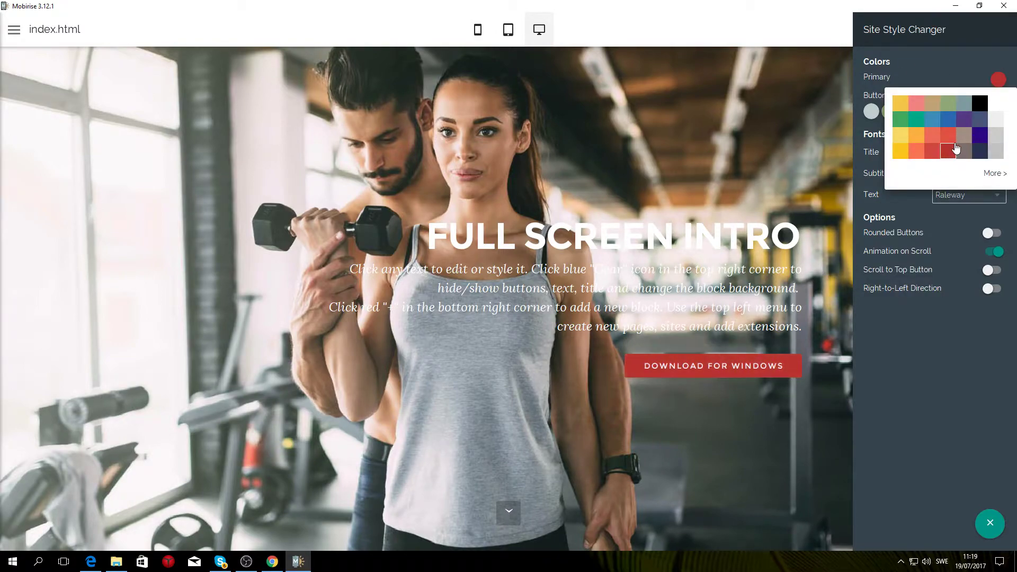
left_click(711, 125)
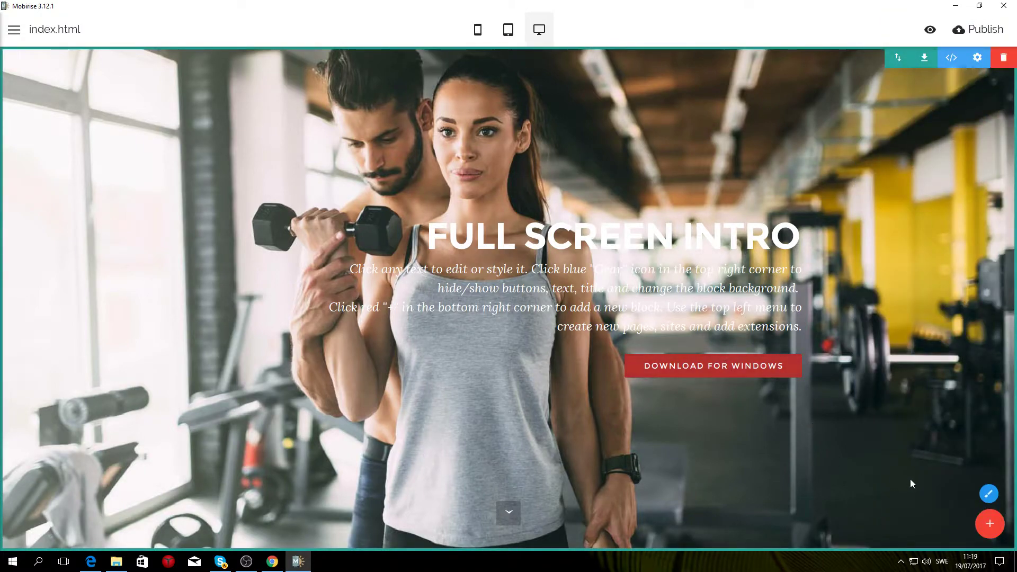
- Select the now-red DOWNLOAD FOR WINDOWS button to check its new colour
left_click(700, 376)
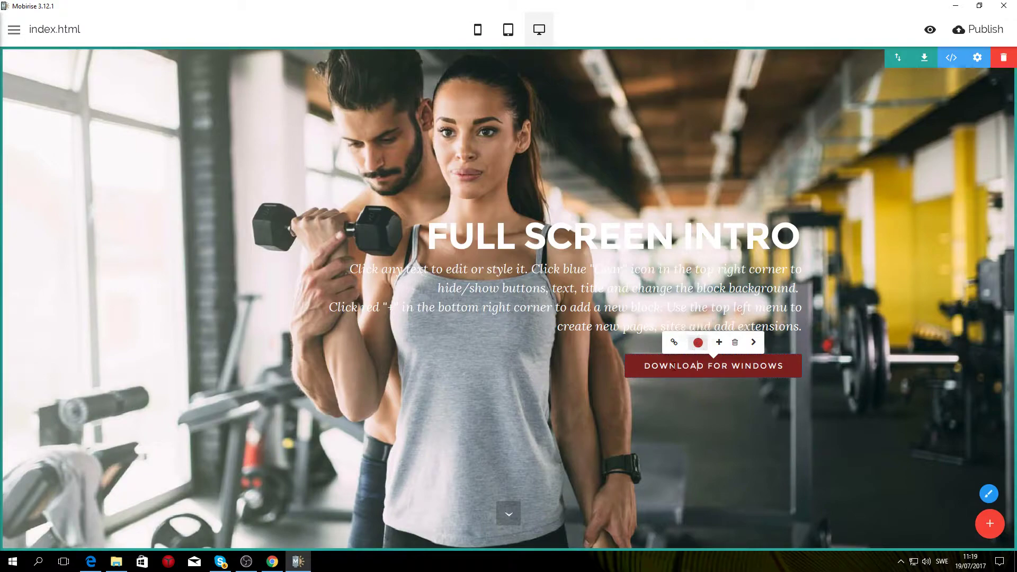
left_click(852, 292)
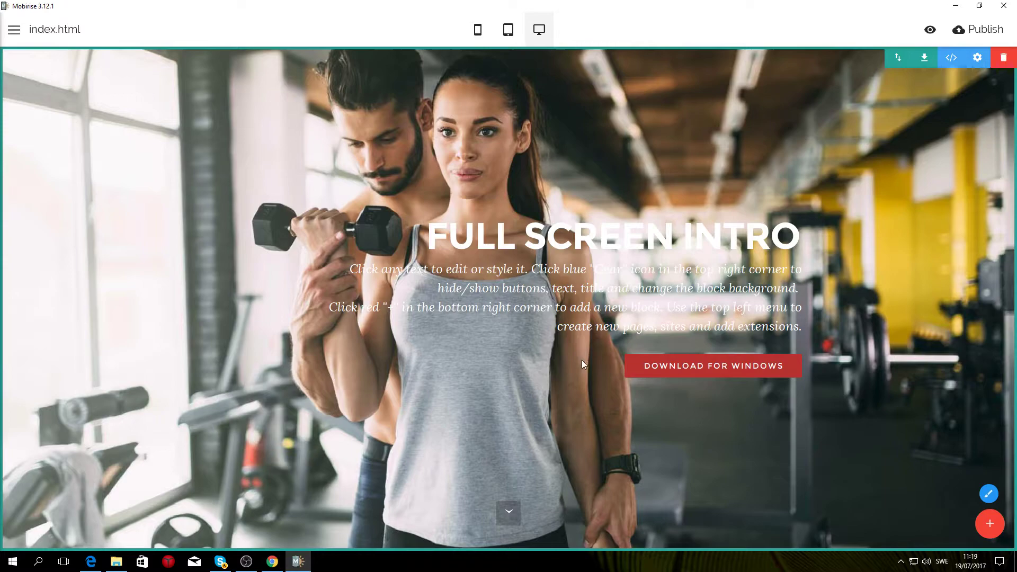
left_click(705, 360)
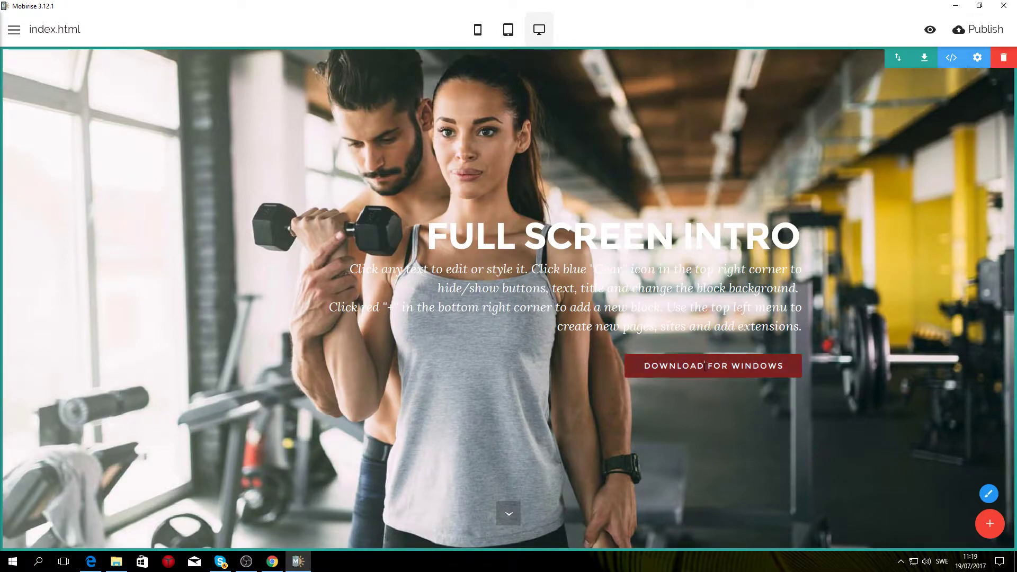
- Replace the FULL SCREEN INTRO heading with HEALTH POWER HAPPINESS copied from the Chrome reference page
left_click(532, 361)
left_click(698, 268)
left_click(425, 214)
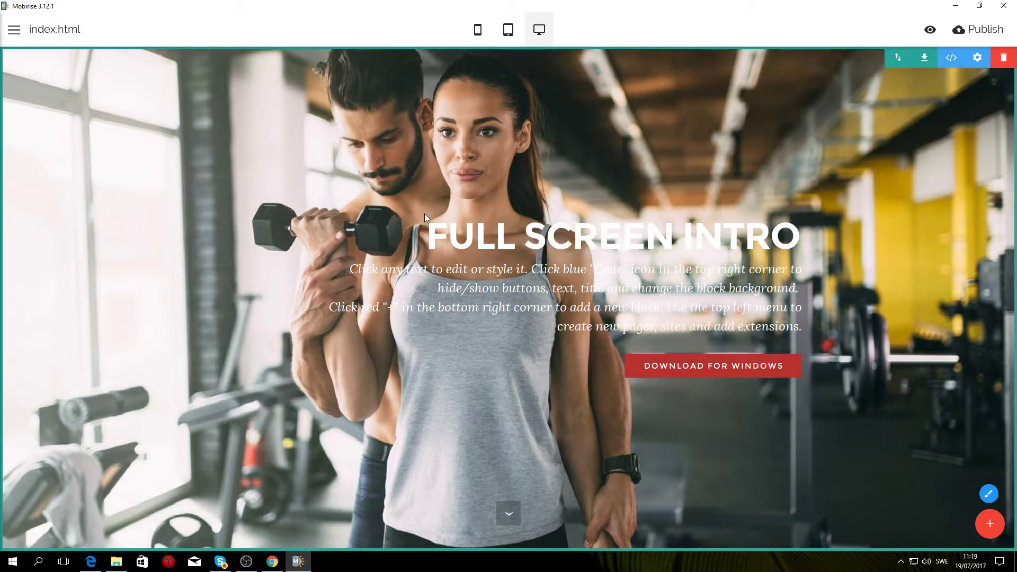
left_click(272, 561)
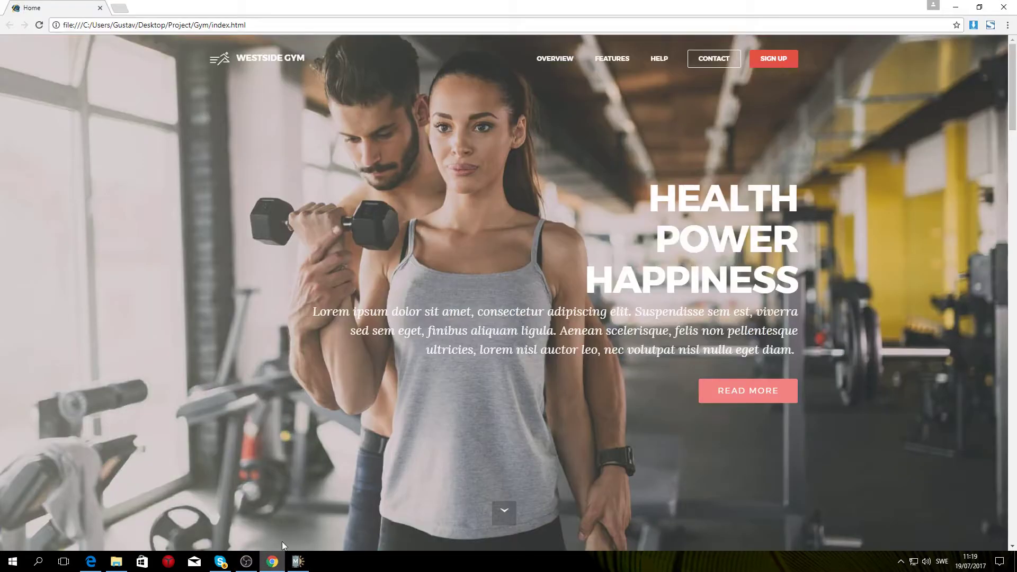
triple_click(660, 201)
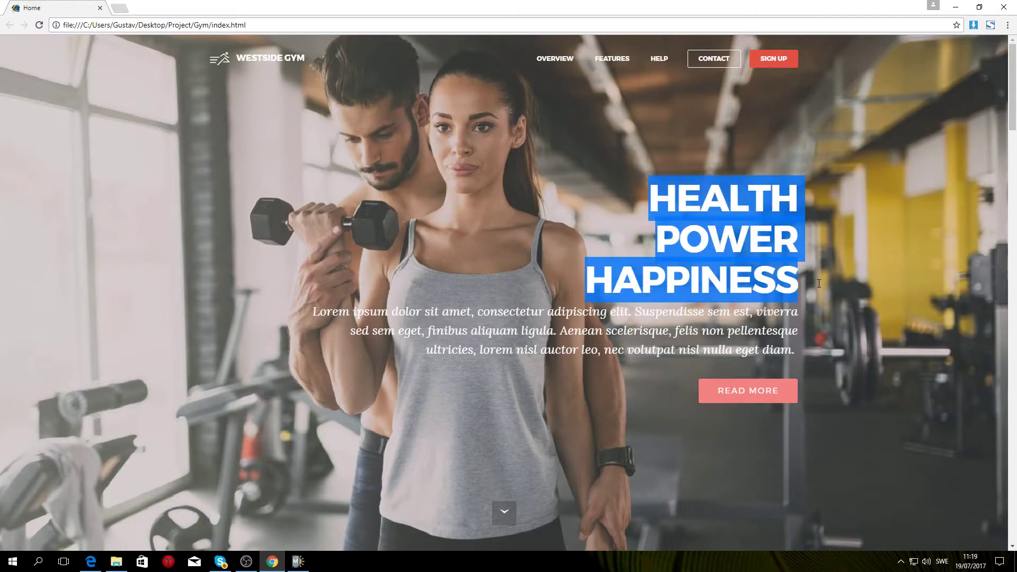
right_click(761, 227)
left_click(785, 240)
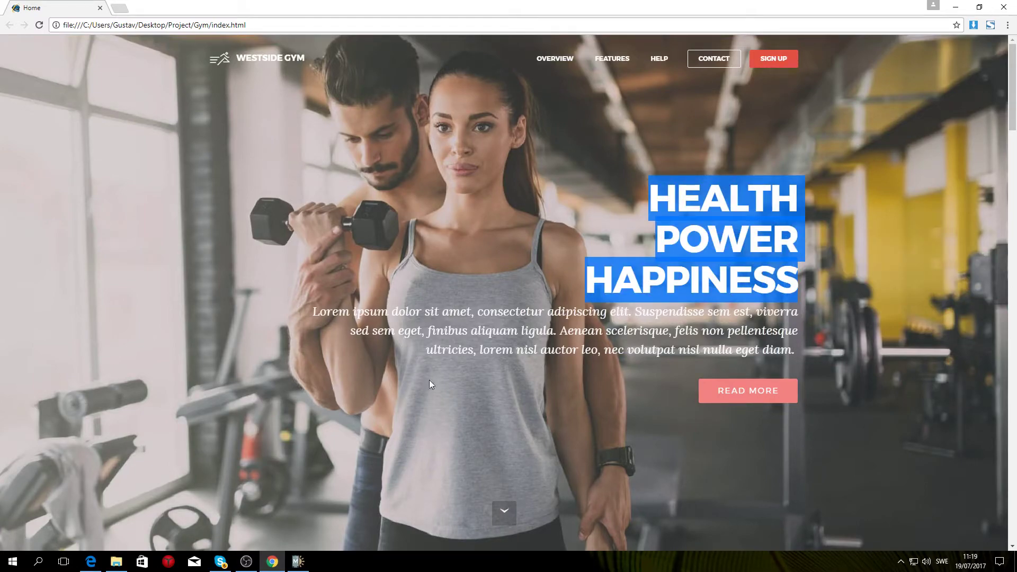
left_click(298, 561)
left_click_drag(815, 245, 424, 236)
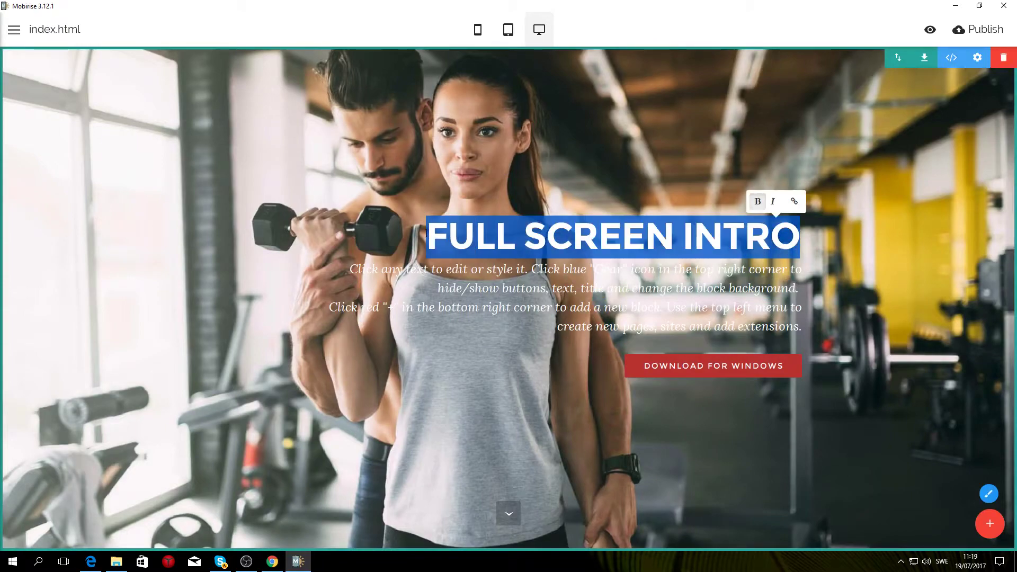
key("ctrl+v")
- Replace the intro's placeholder paragraph with the Lorem ipsum text from the reference page
key("alt+Tab")
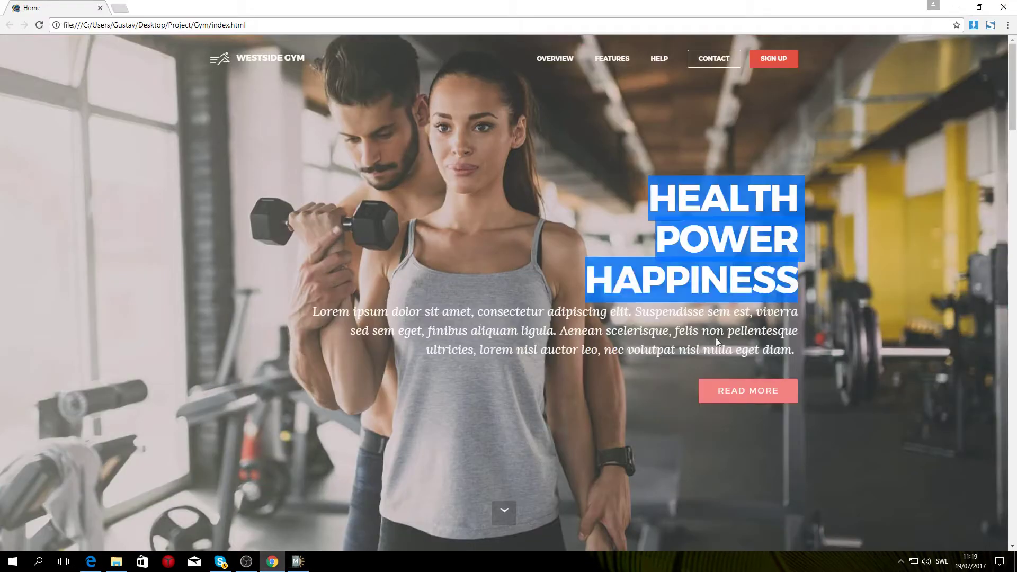
left_click_drag(797, 352, 303, 309)
key("alt+Tab")
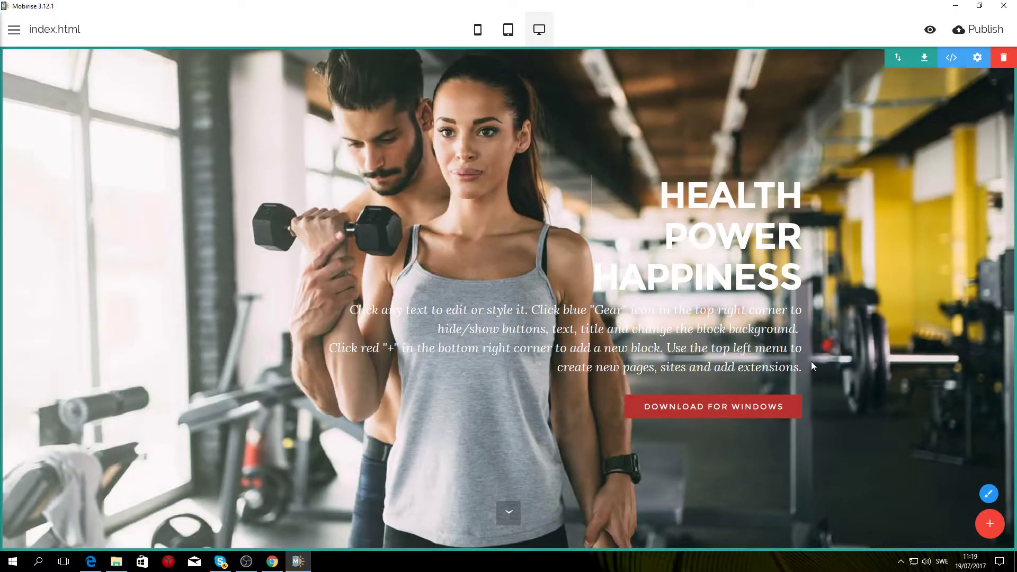
left_click_drag(803, 369, 347, 308)
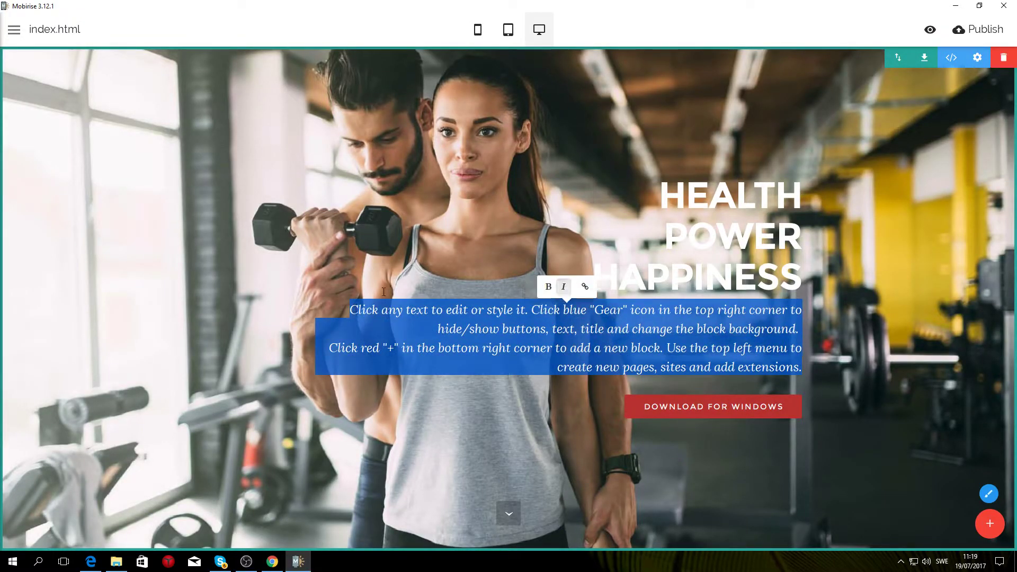
key("ctrl+v")
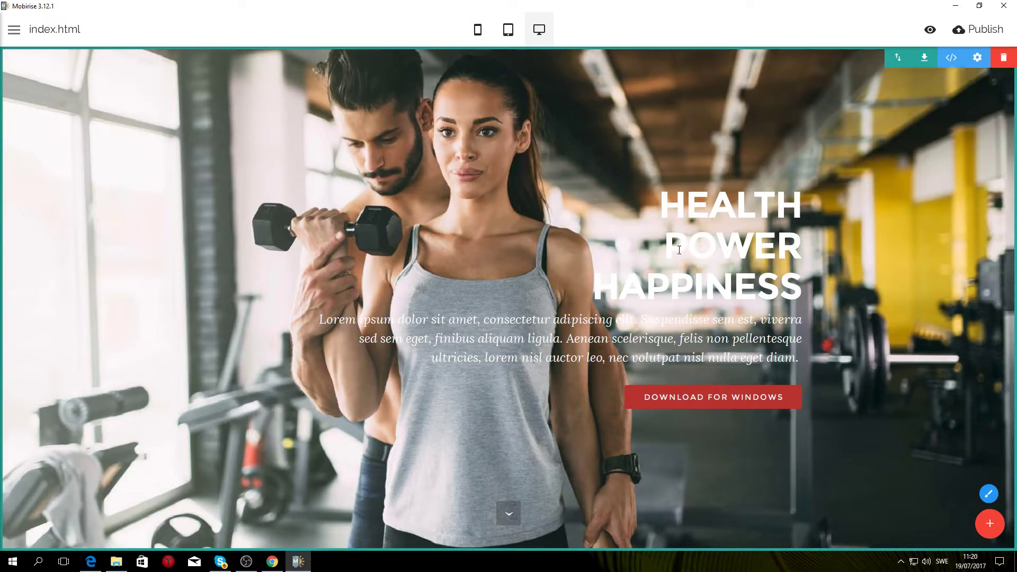
- Turn on the intro block's overlay and set its opacity to 0.3
left_click(619, 264)
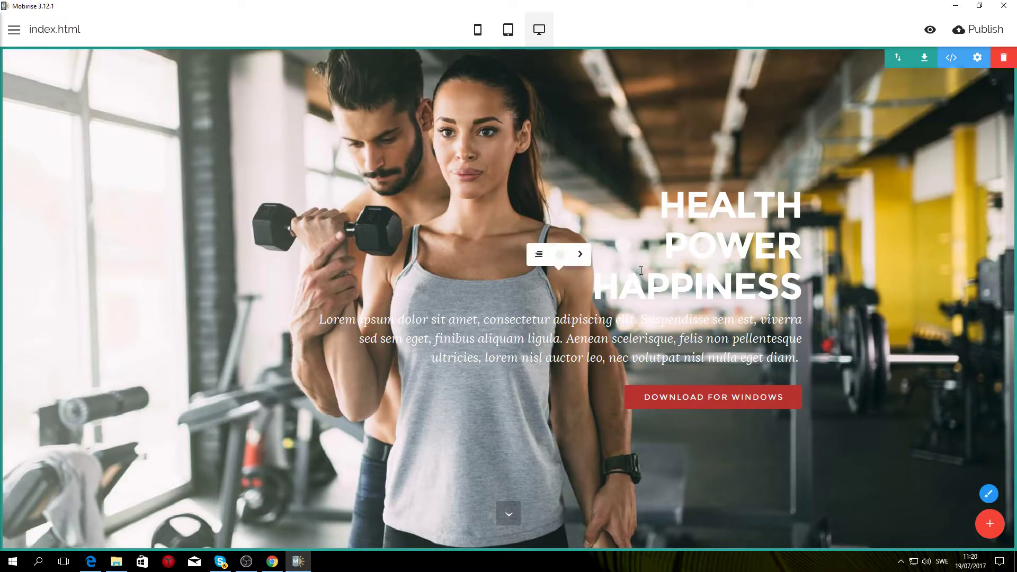
left_click(977, 57)
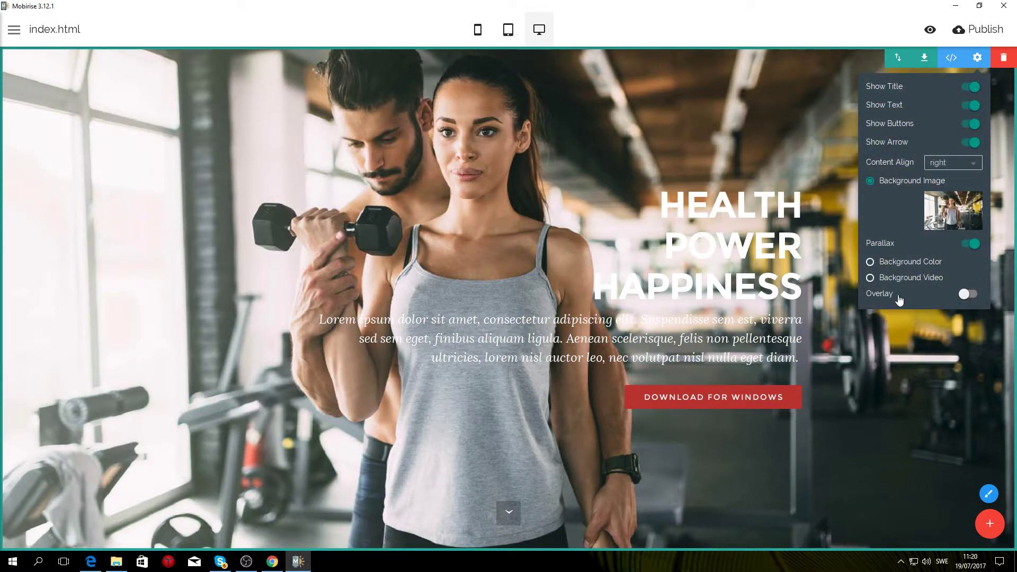
left_click(972, 295)
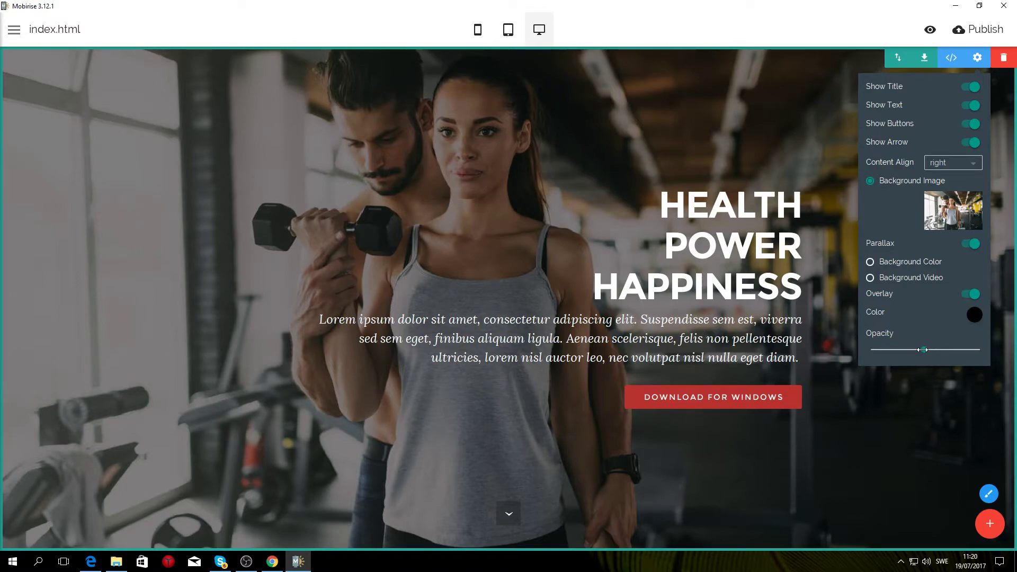
left_click_drag(922, 349, 901, 353)
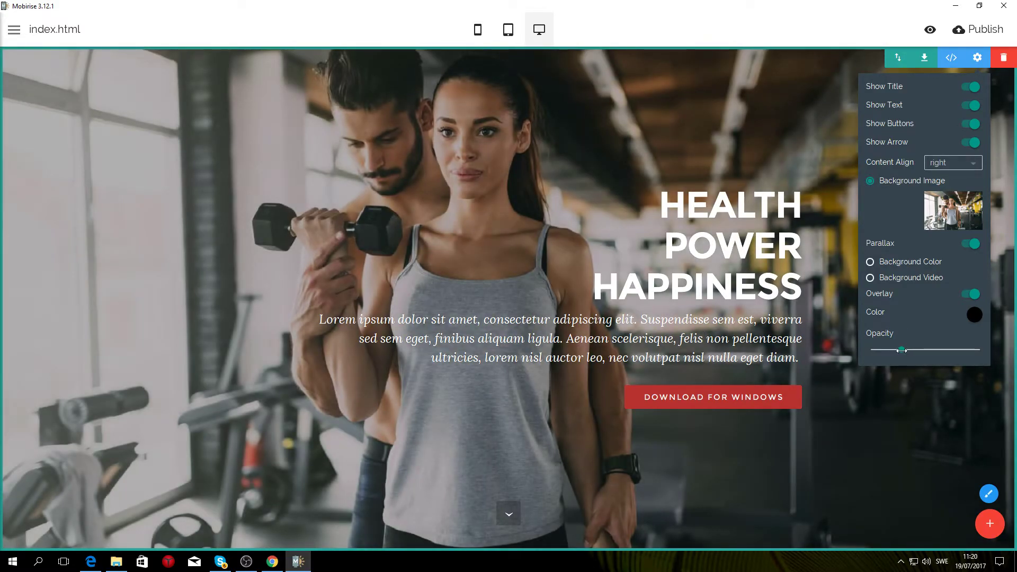
left_click(493, 104)
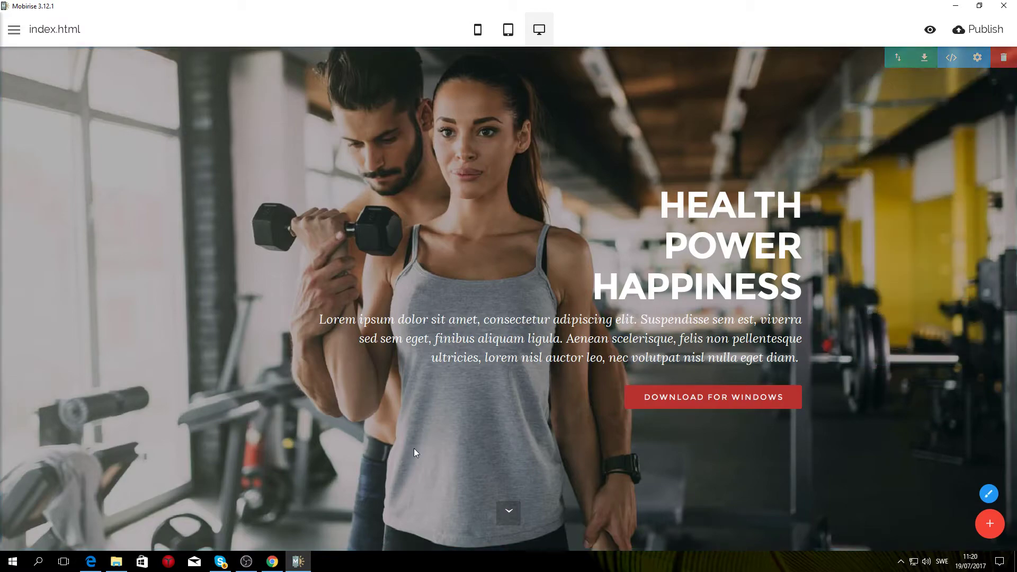
- Compare the tinted intro with the finished gym page in Chrome
left_click(273, 561)
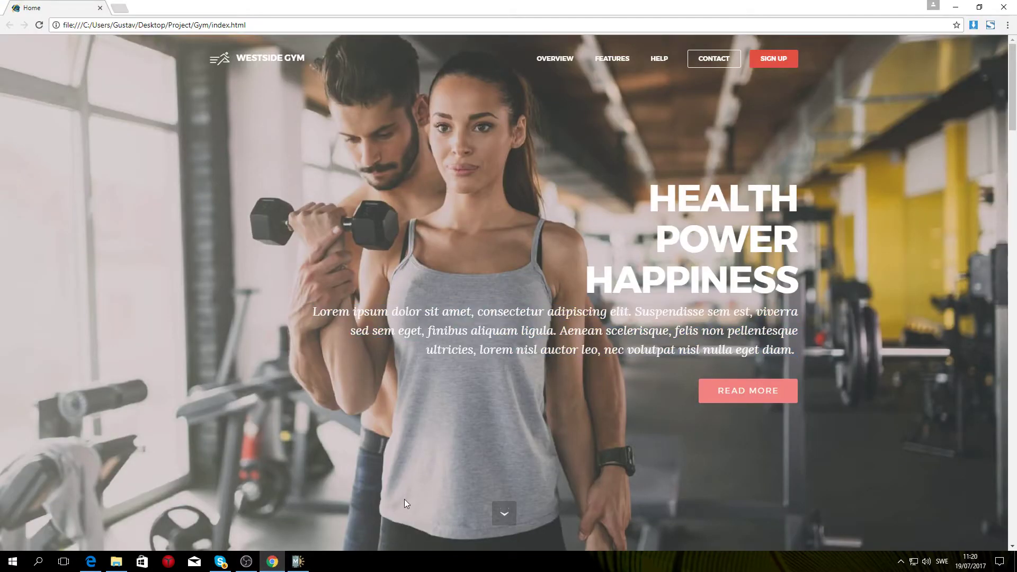
left_click(297, 561)
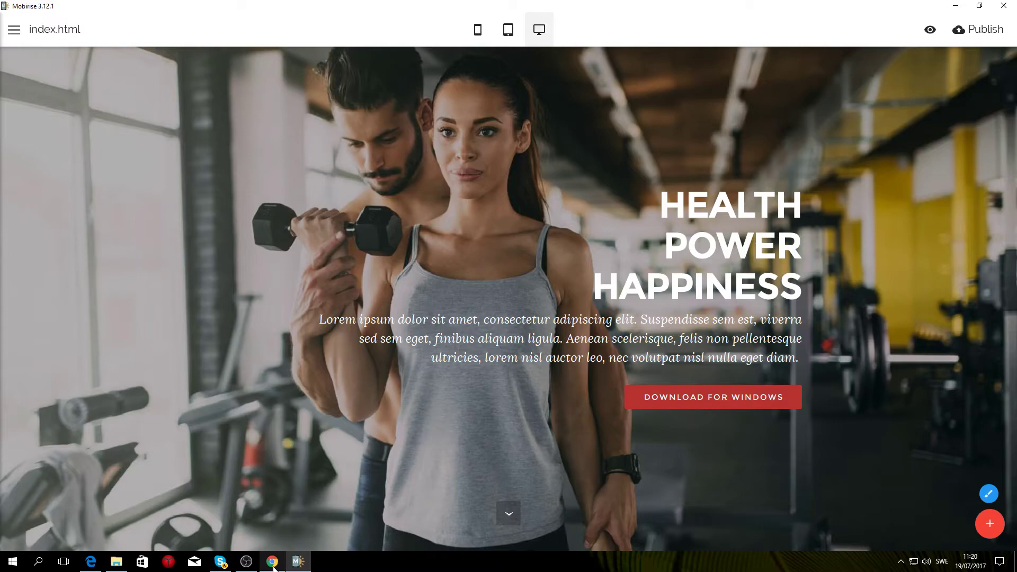
left_click(272, 561)
left_click(298, 561)
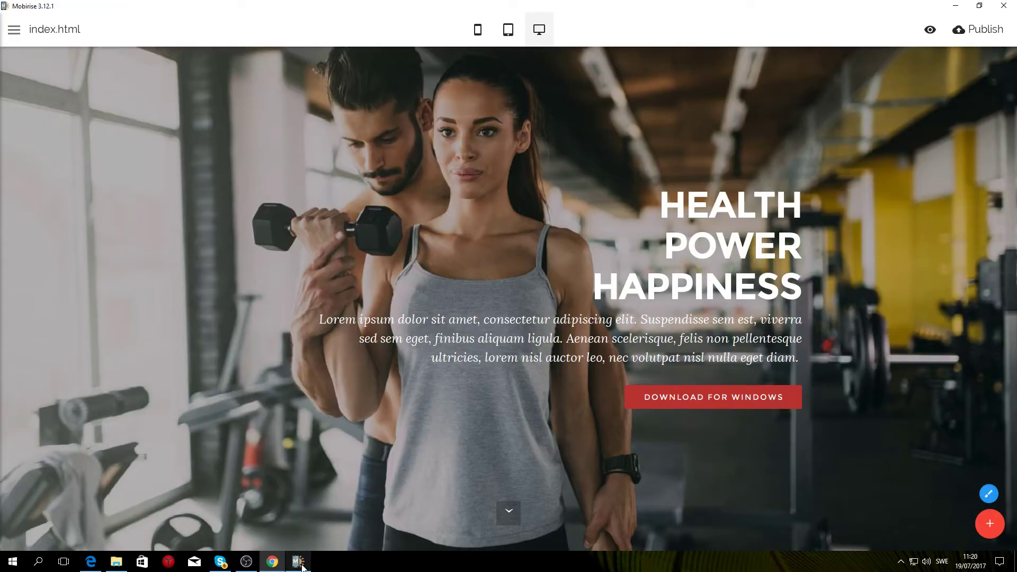
left_click(272, 562)
left_click(297, 561)
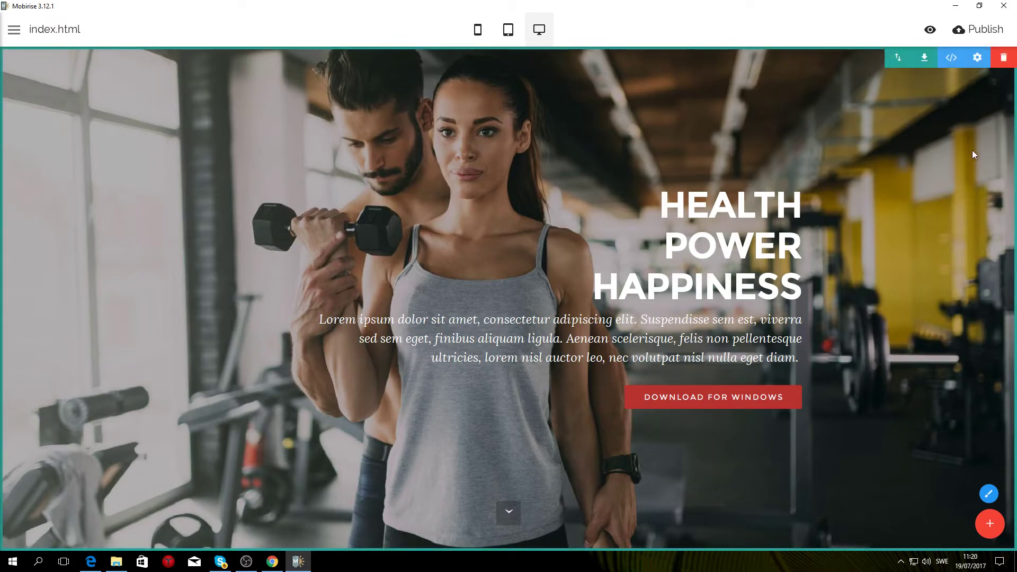
- Change the intro overlay colour from black to grey
left_click(978, 59)
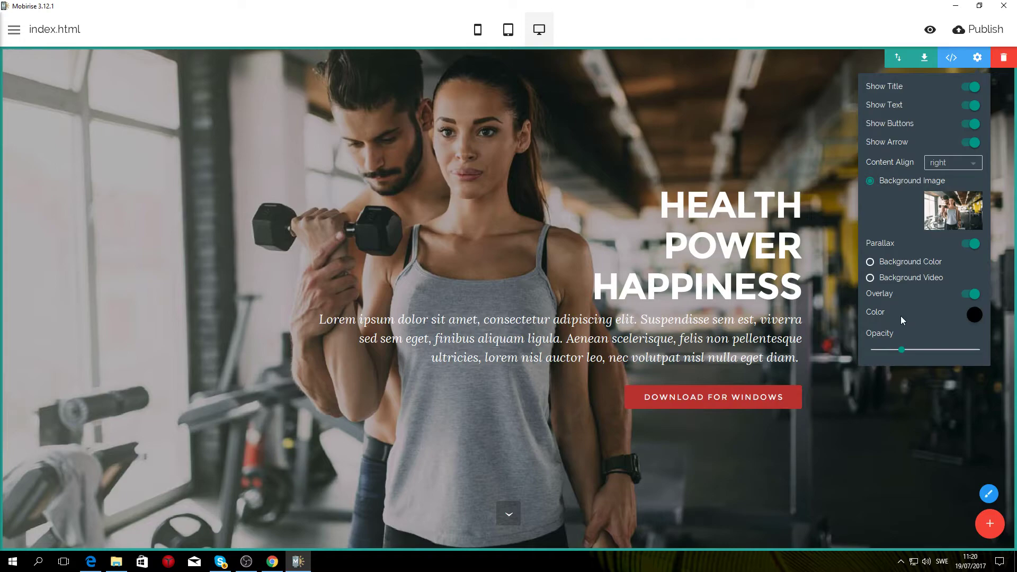
left_click(974, 317)
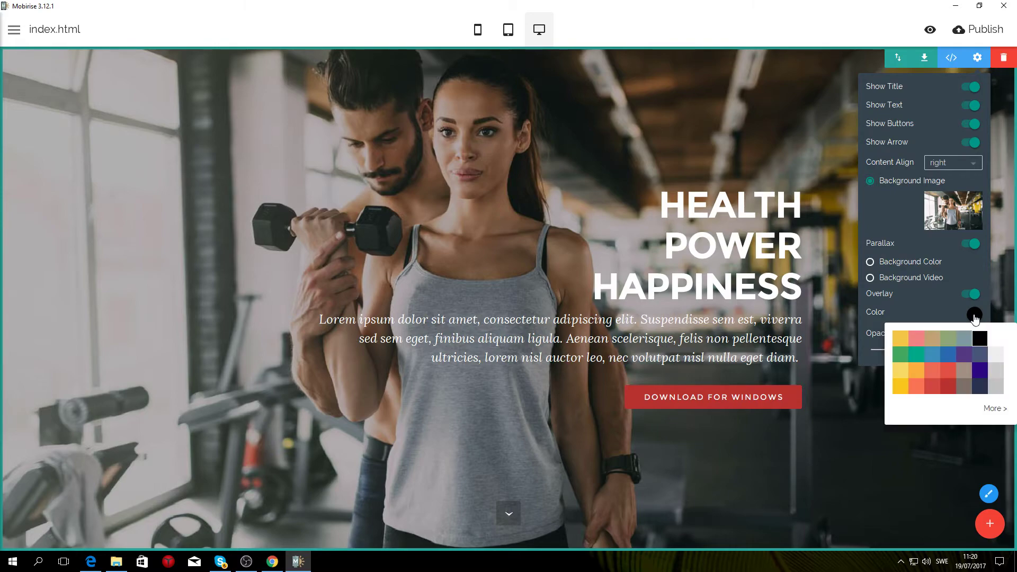
left_click(963, 387)
left_click(588, 173)
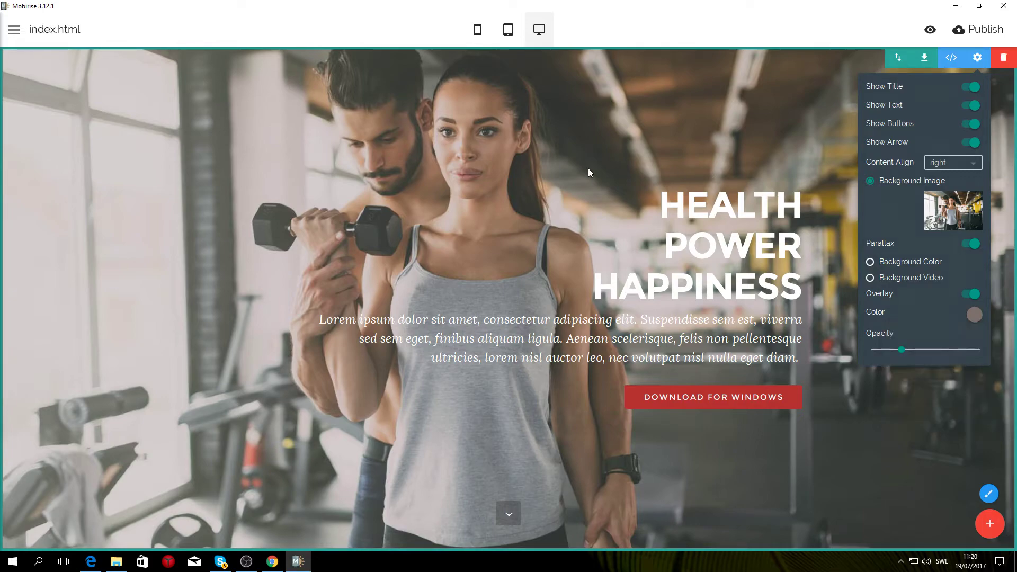
- Compare the lighter grey-tinted intro with the reference gym site in Chrome
left_click(272, 561)
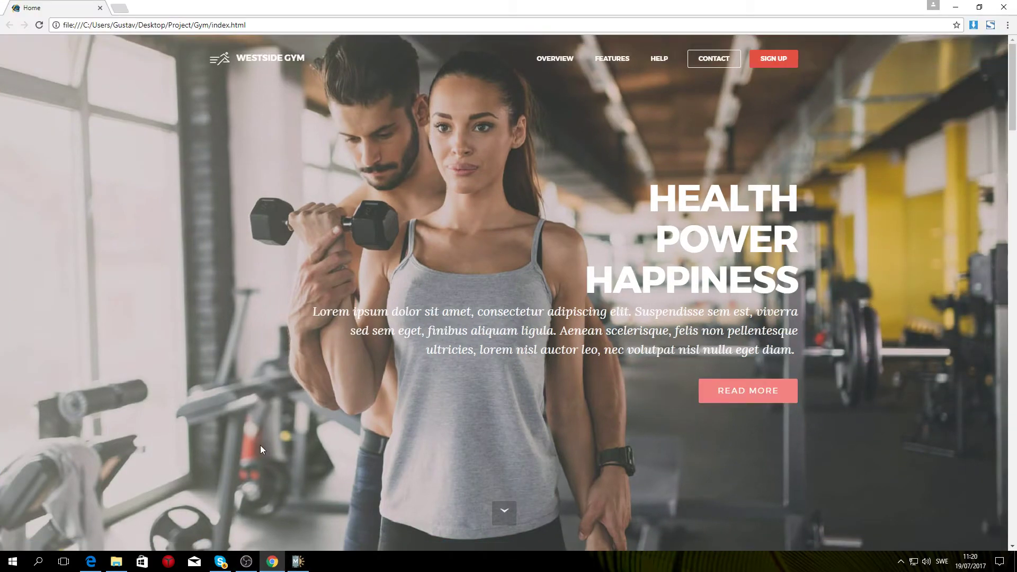
left_click(302, 567)
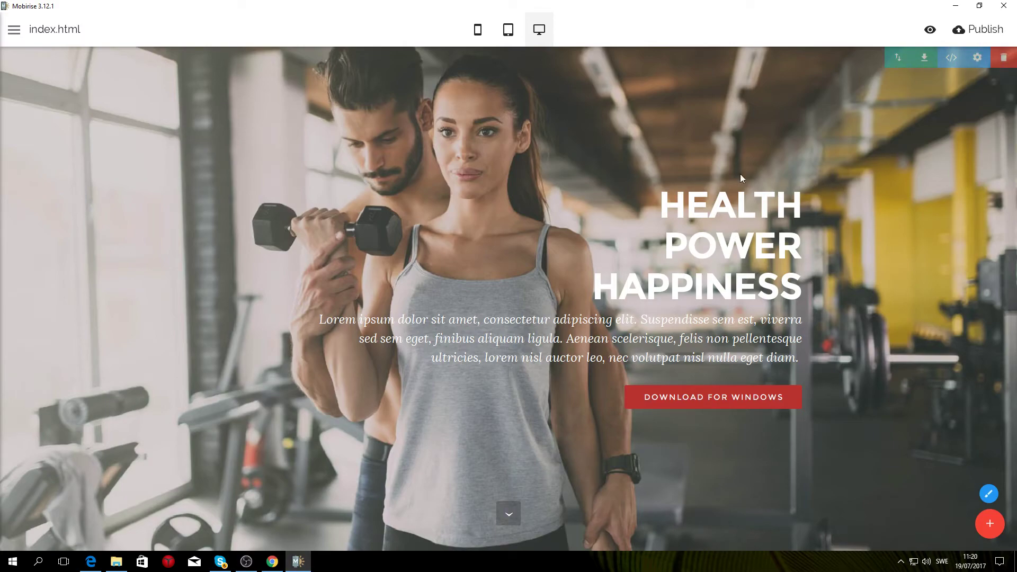
left_click(271, 561)
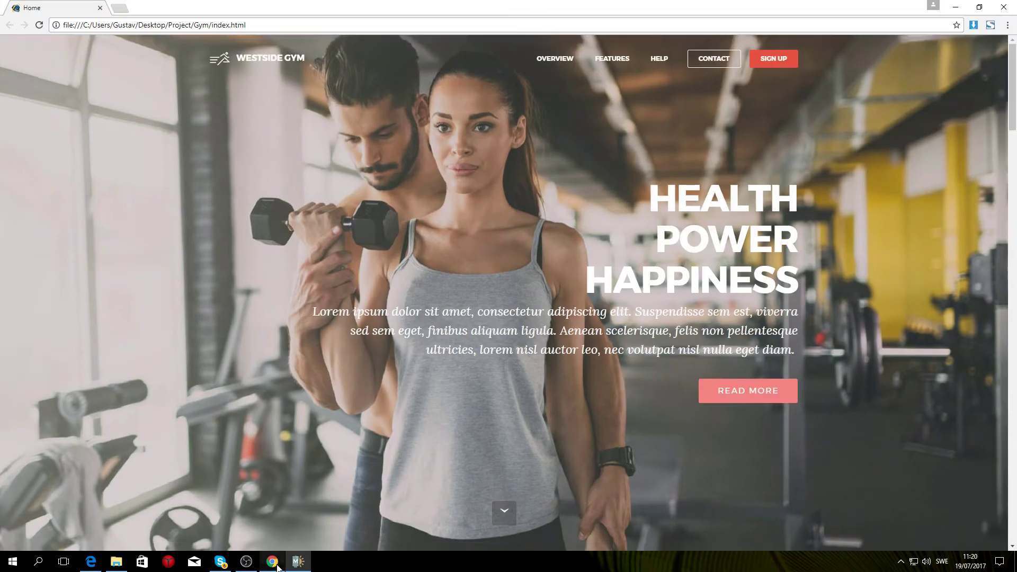
left_click(298, 562)
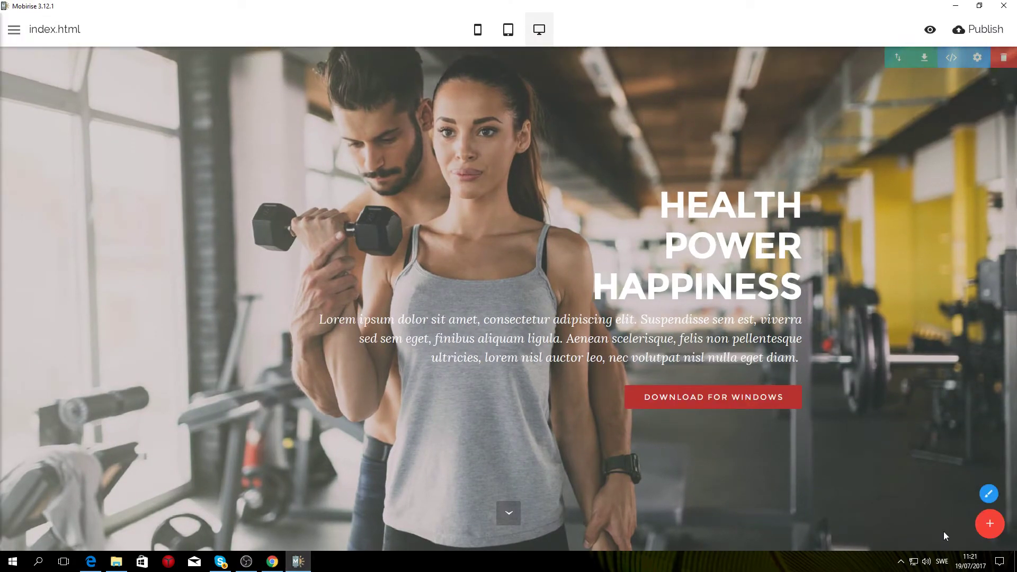
- Add the second Menu block atop the gym intro and change its brand text from MOBIRISE to TUTORIAL
left_click(995, 529)
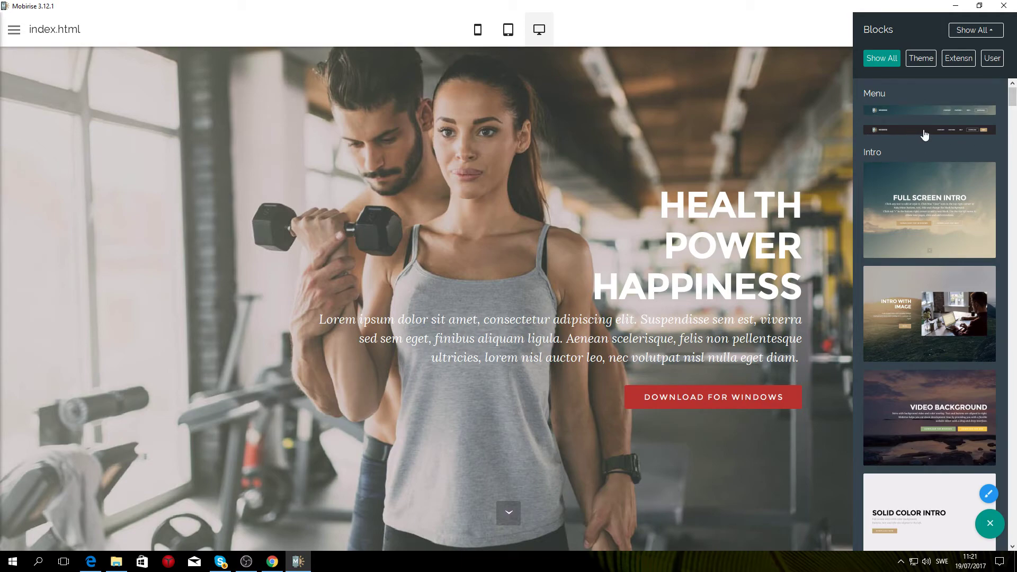
left_click_drag(925, 136, 623, 98)
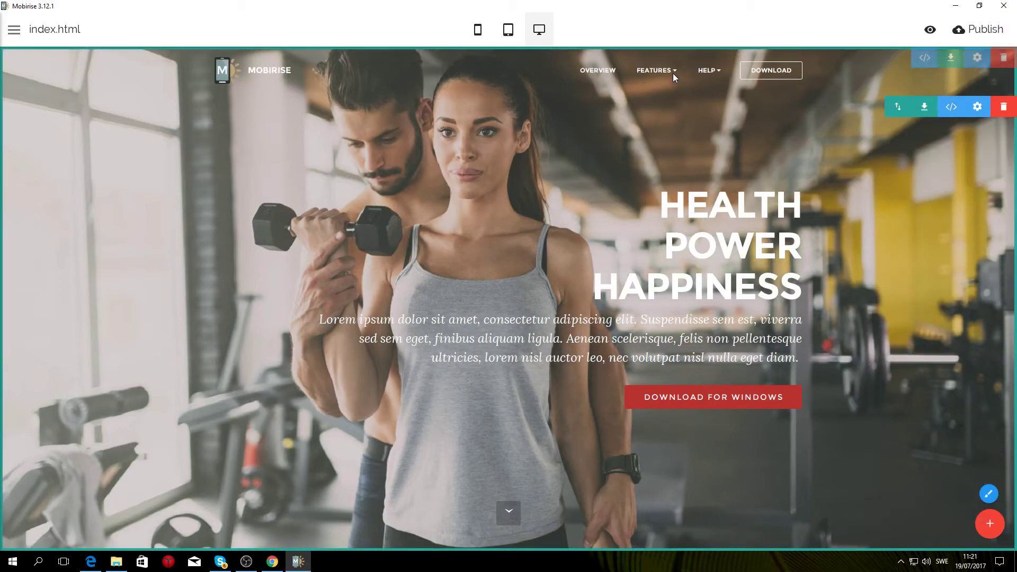
left_click(289, 71)
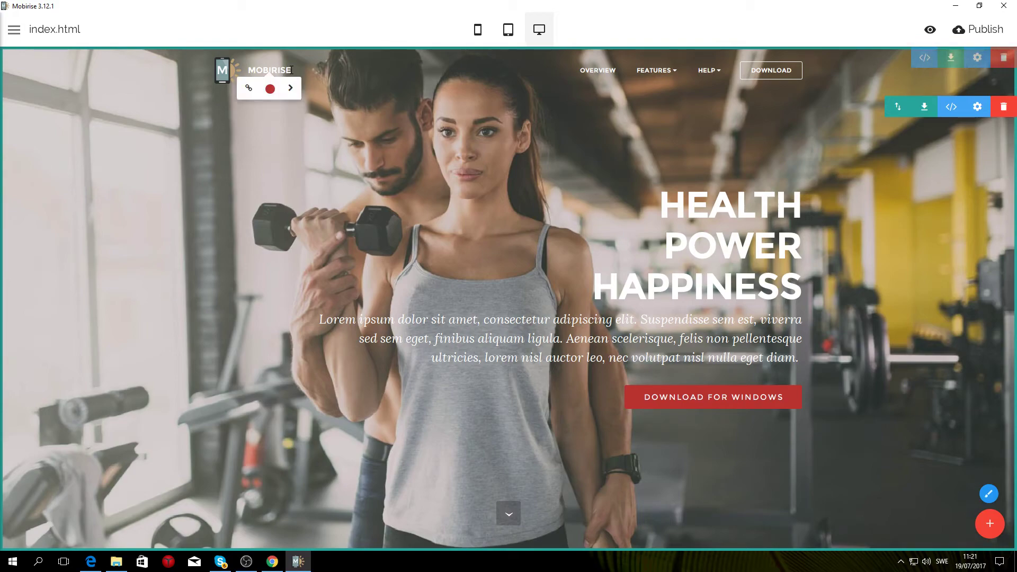
double_click(282, 71)
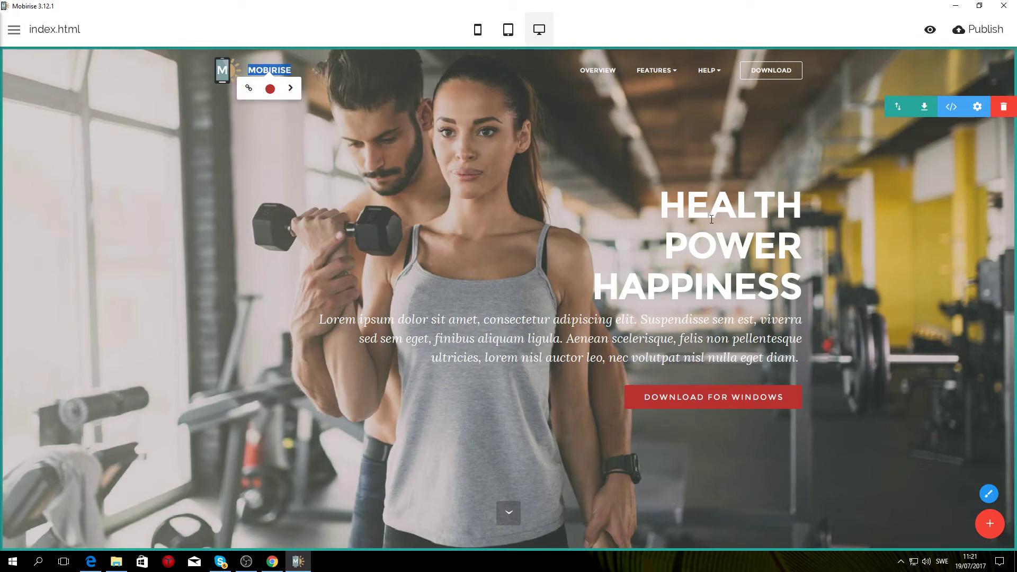
type("TUTORIAL")
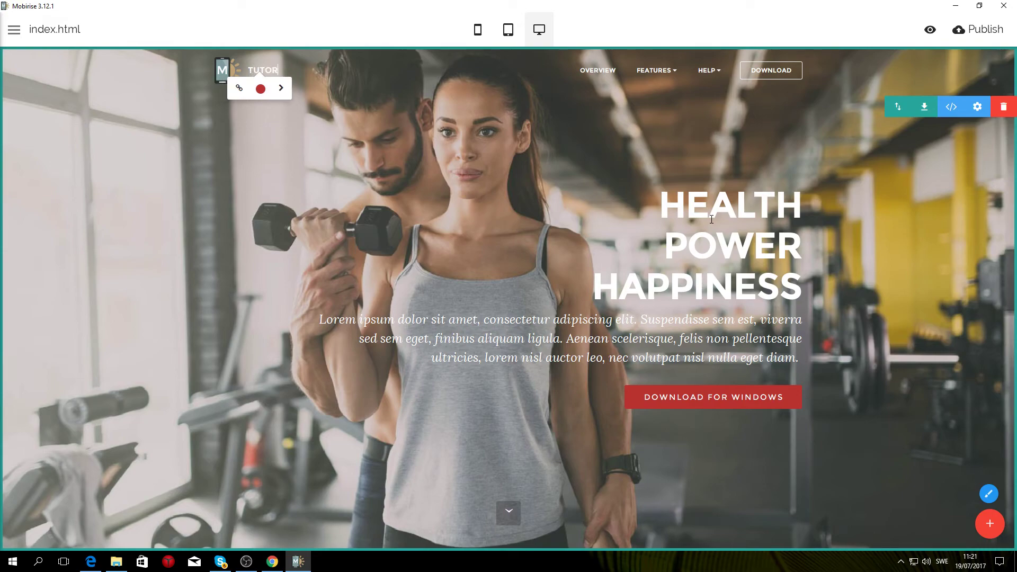
left_click(398, 94)
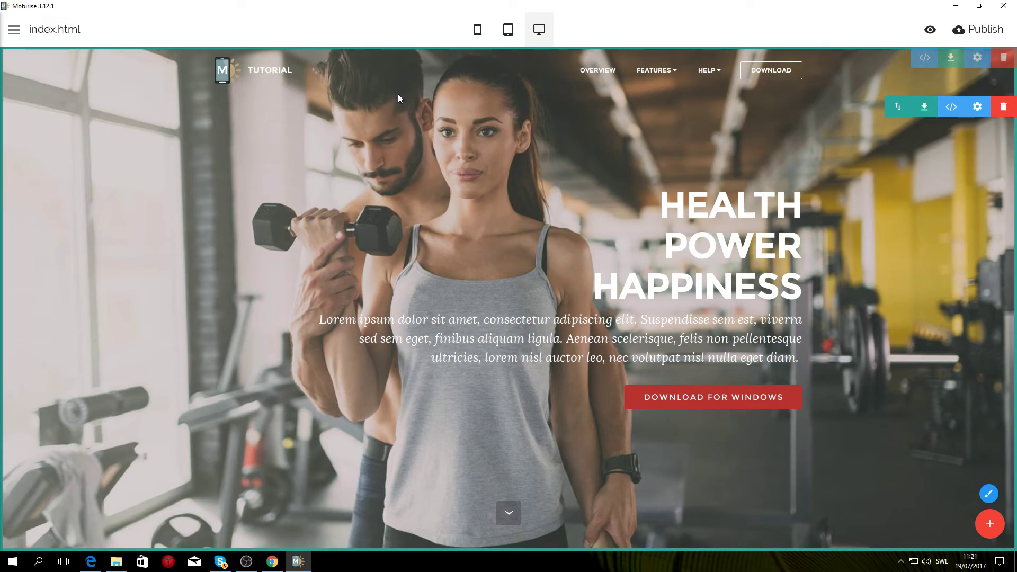
- Replace the menu's phone logo with the IconsMind running-figure icon found by searching 'running'
left_click(230, 74)
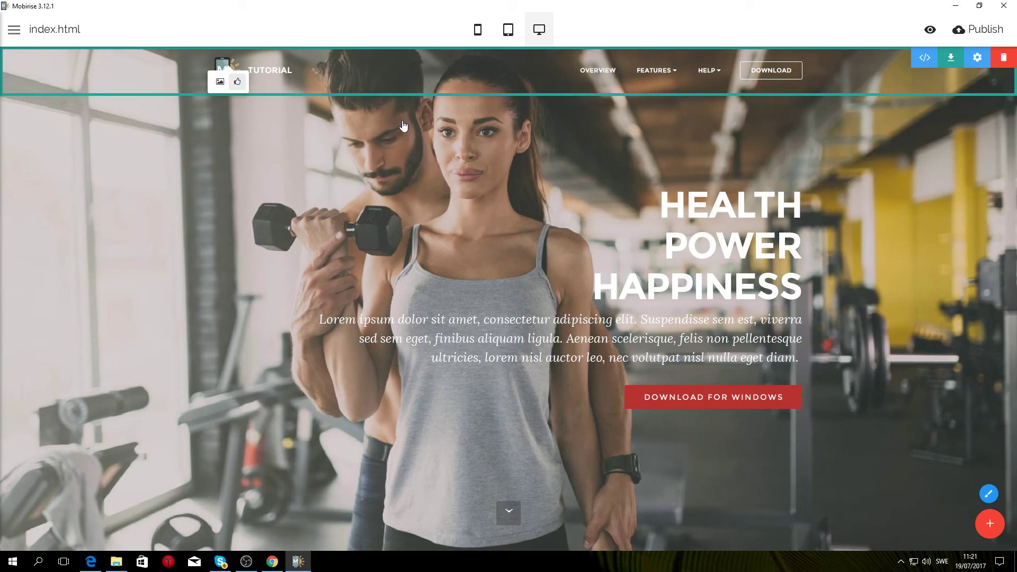
scroll(436, 332, "down", 5)
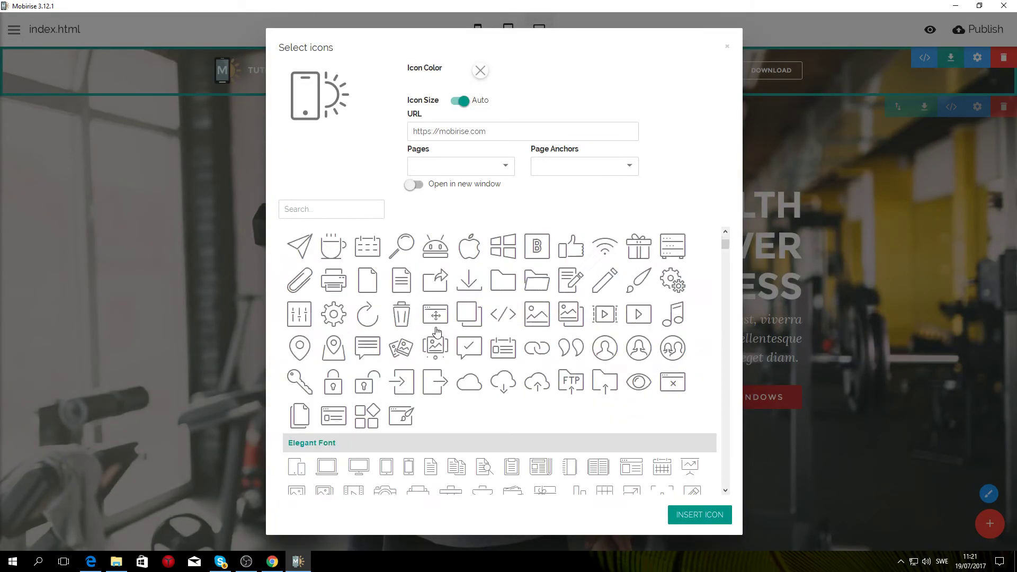
scroll(436, 332, "down", 15)
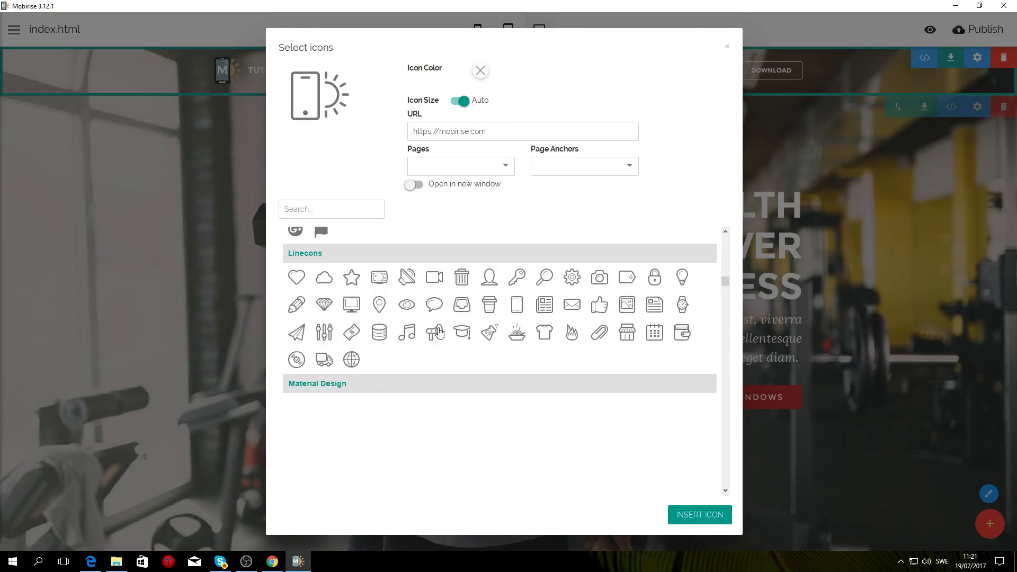
left_click(351, 209)
type("r")
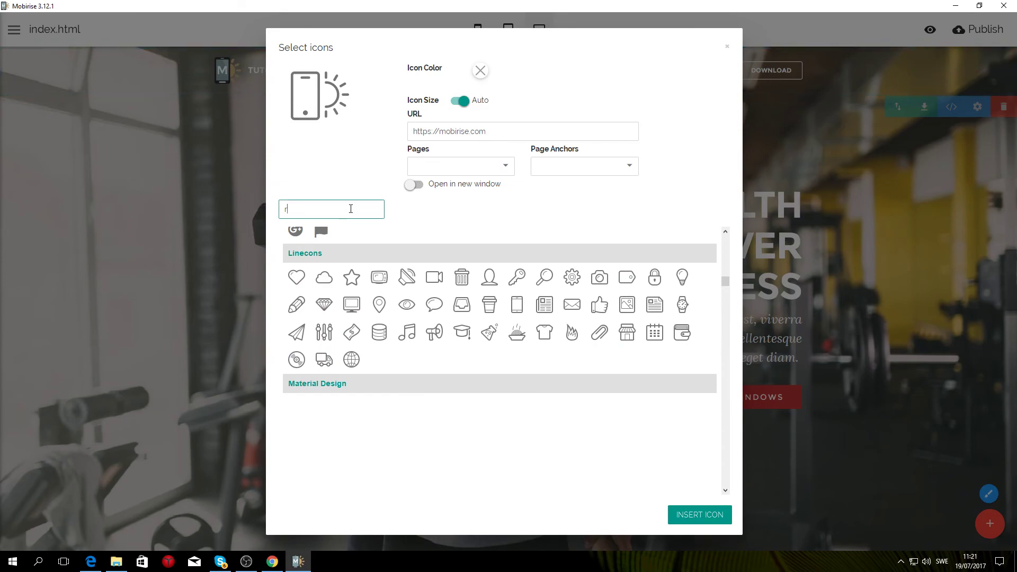
type("unning")
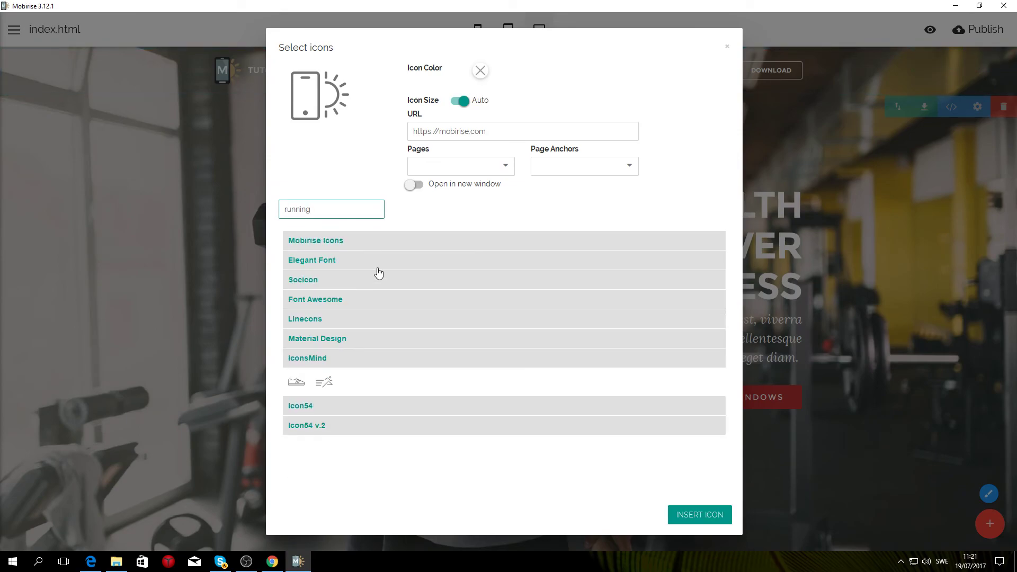
left_click(328, 390)
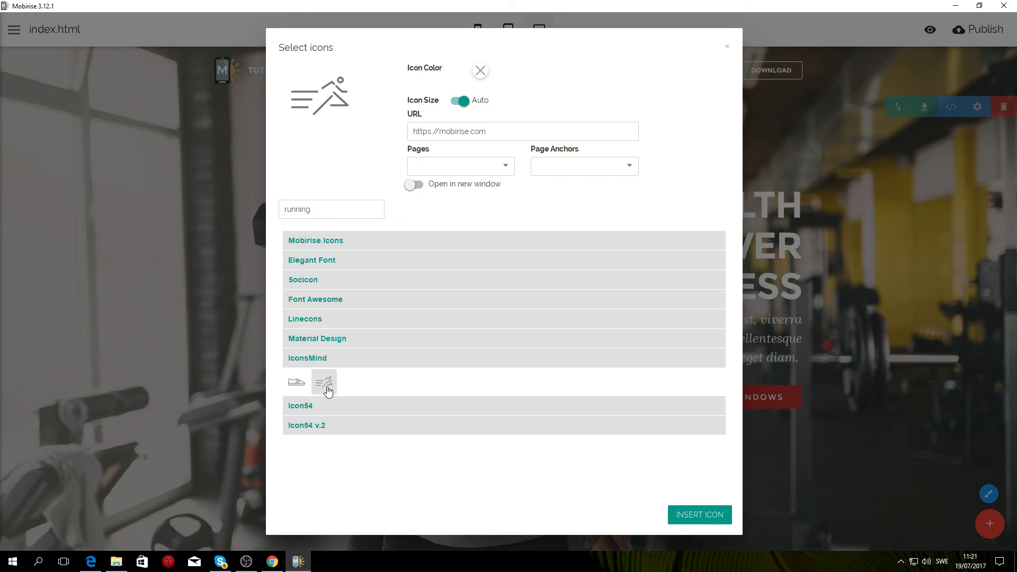
left_click(687, 516)
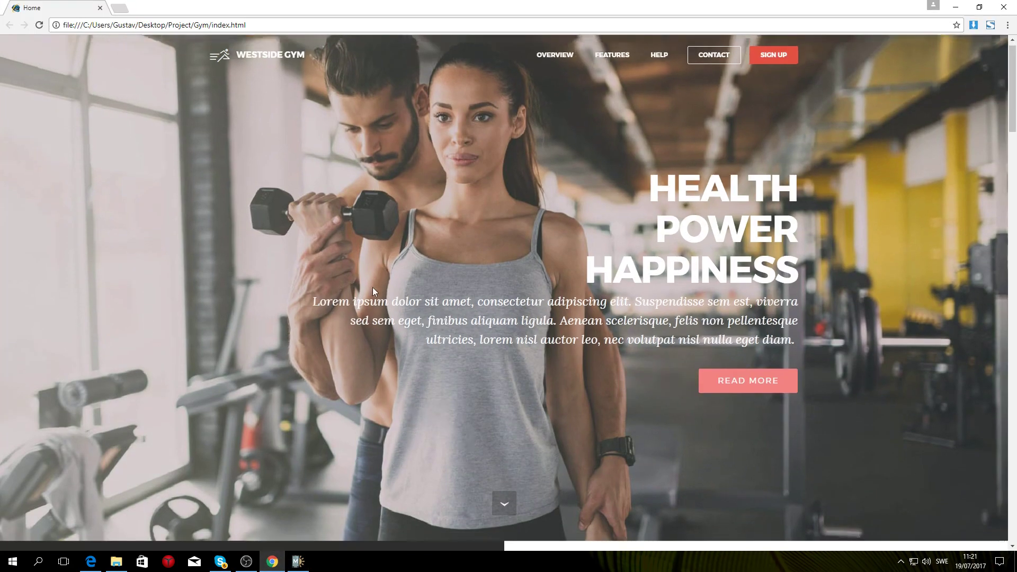
- Scroll through the Westside Gym reference page's sections in Chrome, then return to its intro banner
scroll(373, 287, "down", 10)
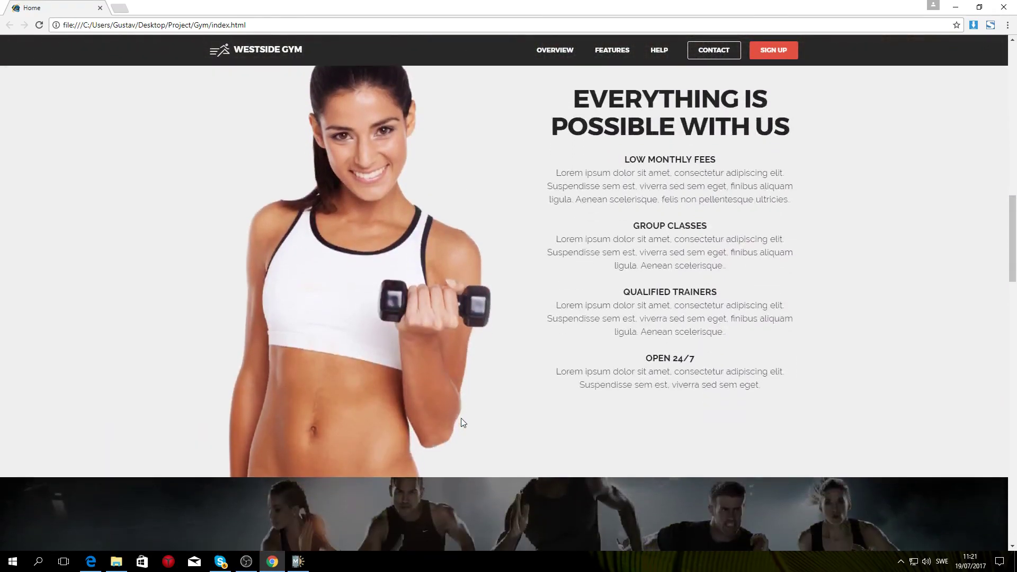
scroll(461, 422, "down", 6)
scroll(459, 416, "up", 15)
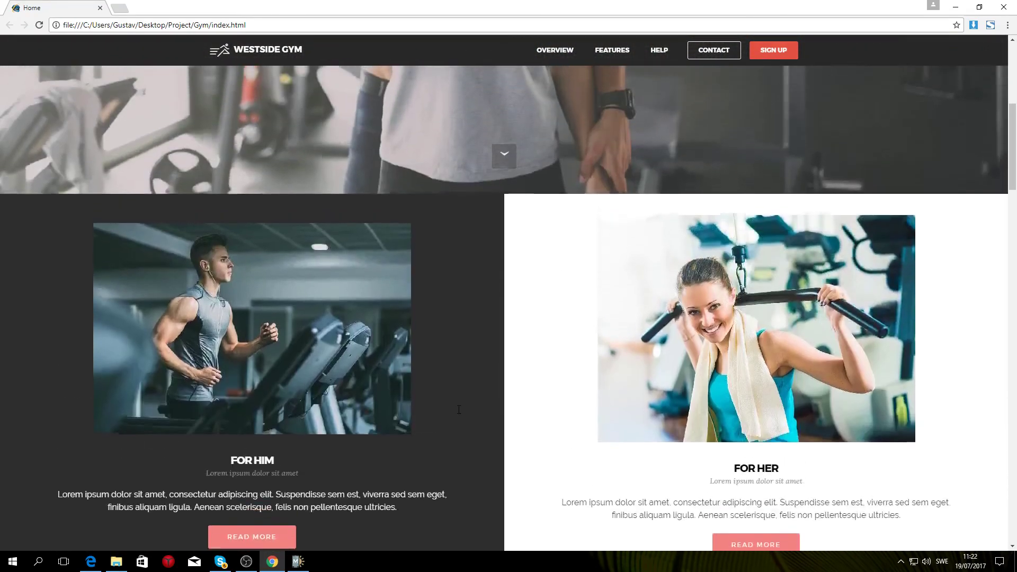
scroll(459, 410, "up", 6)
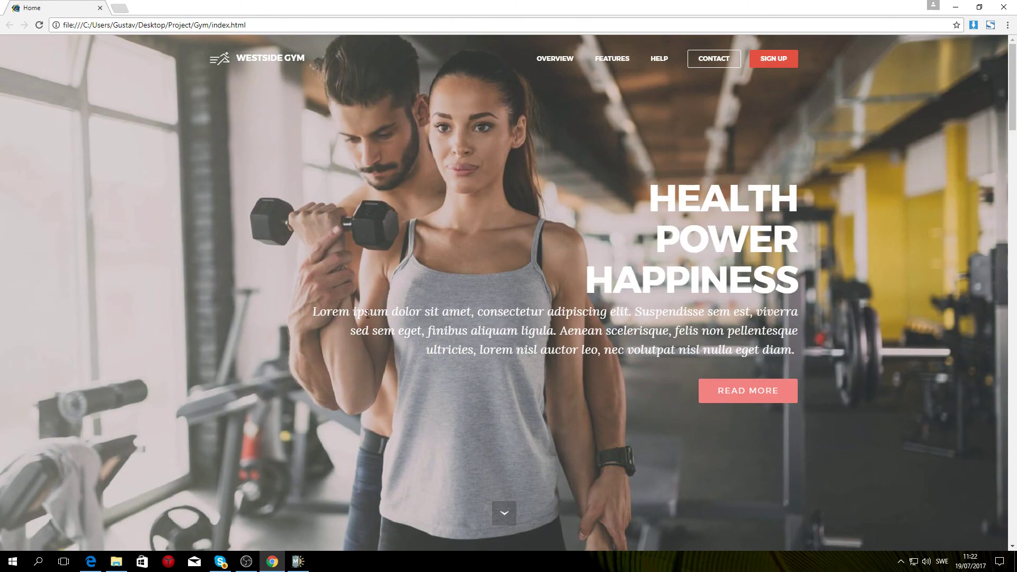